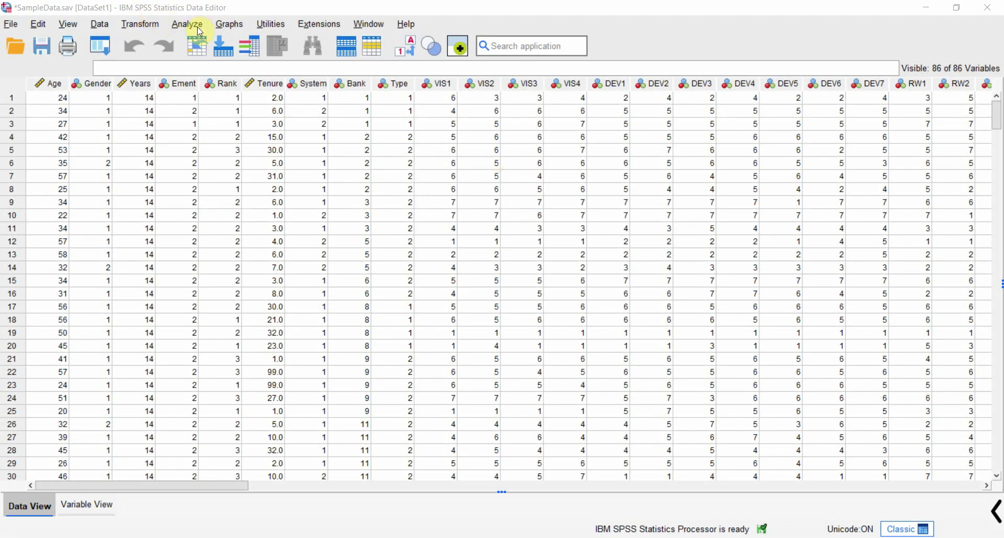
click(182, 25)
mouse_move(254, 101)
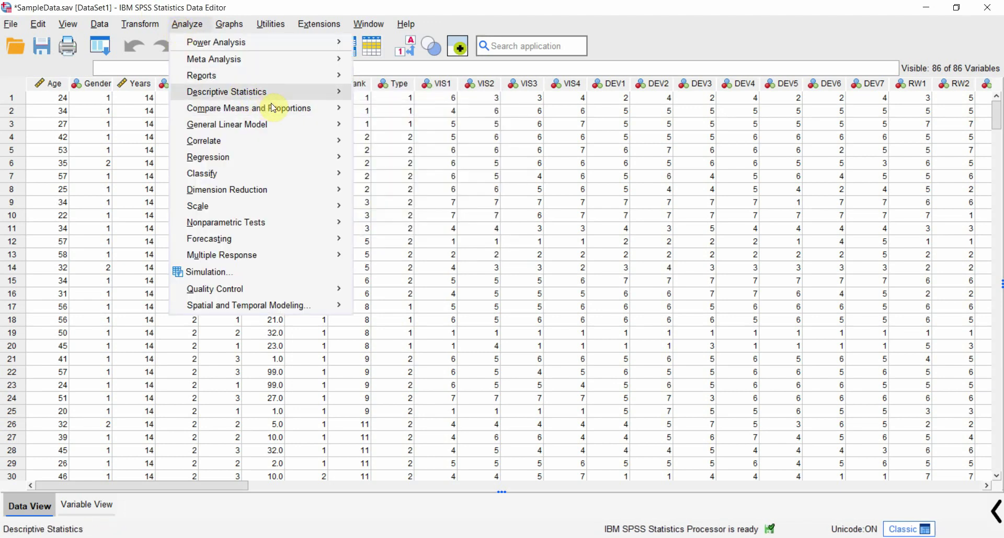
click(478, 346)
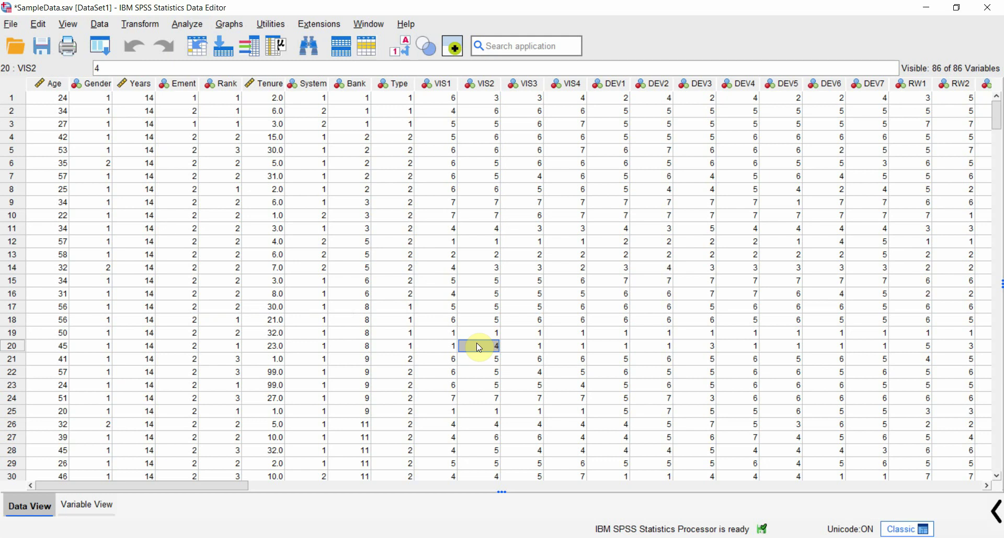
Set up a One-Way ANOVA with CC as the dependent variable and Rank as the factor
click(188, 24)
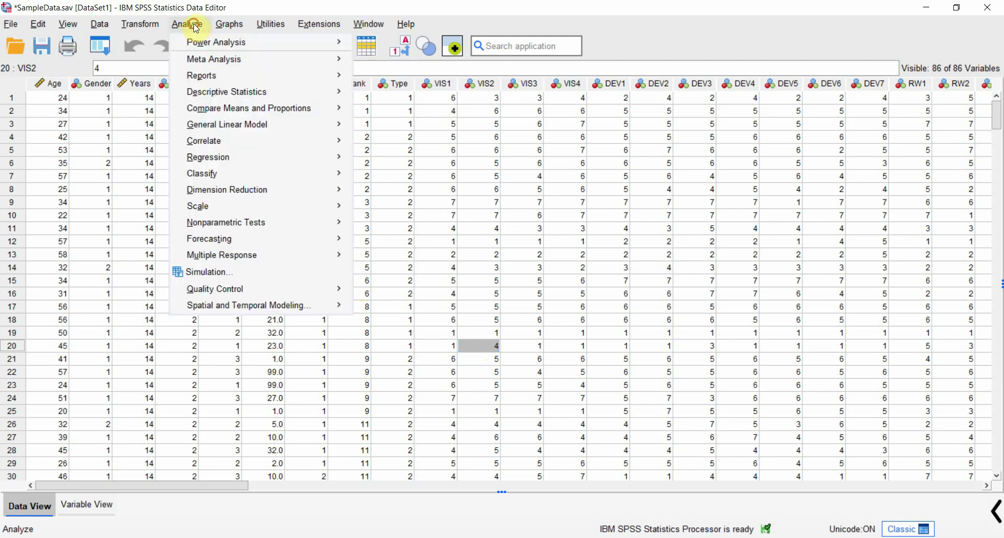
mouse_move(290, 114)
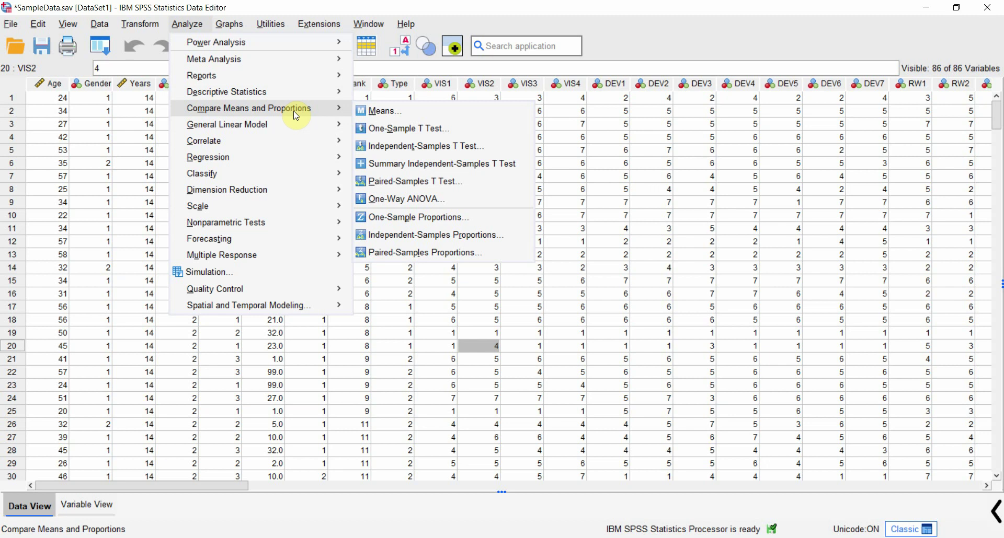
click(422, 203)
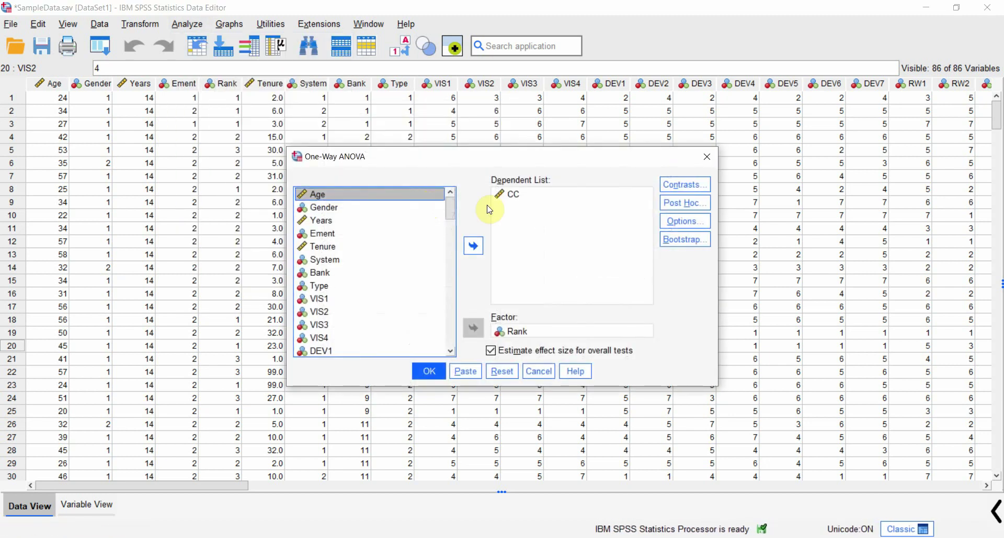
click(514, 196)
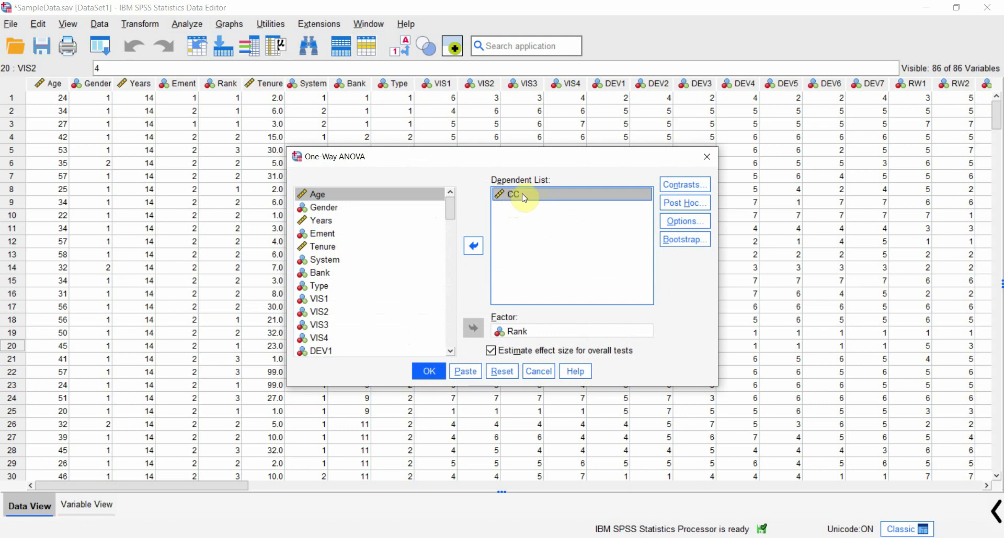
drag(450, 208, 450, 337)
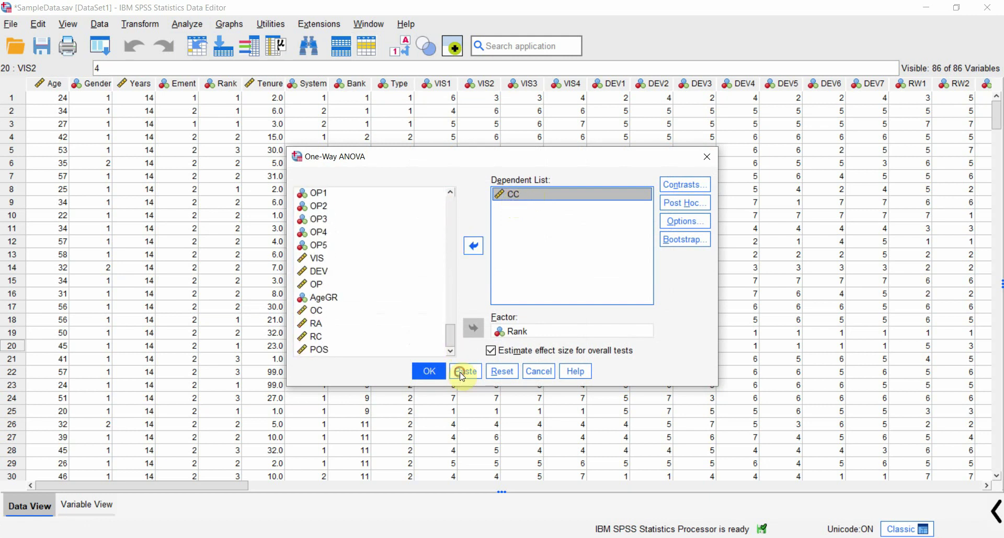
click(473, 245)
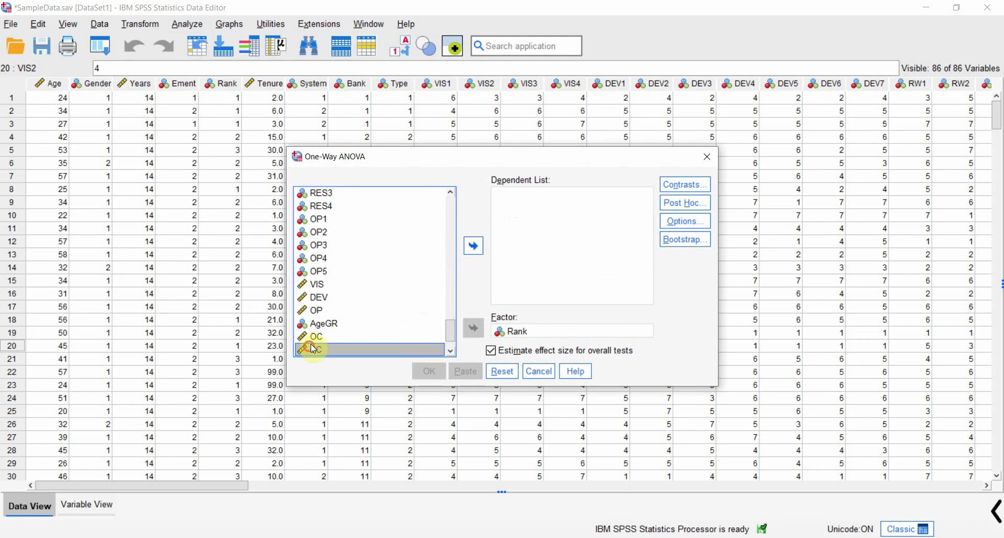
click(473, 246)
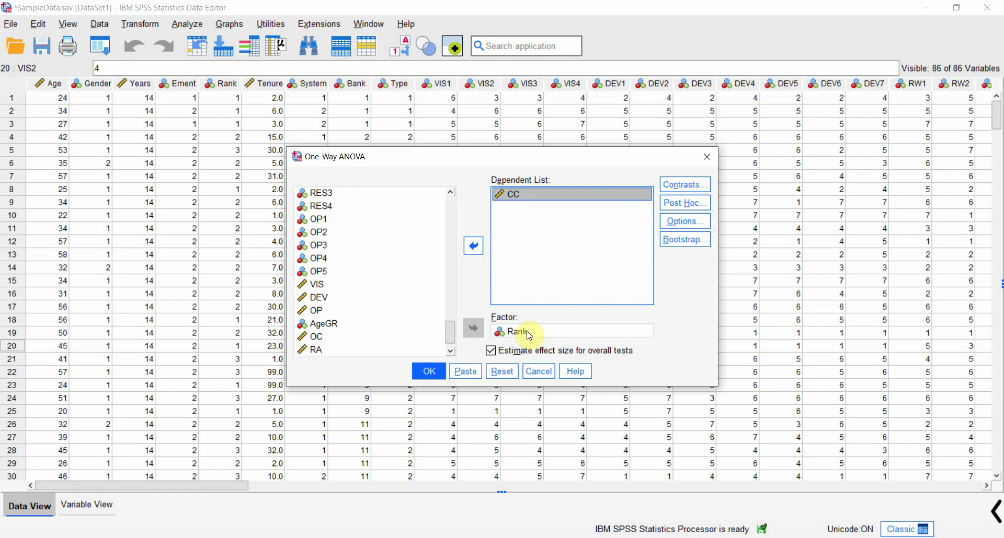
Run the One-Way ANOVA with the Descriptive and Homogeneity of variance test options included
click(684, 221)
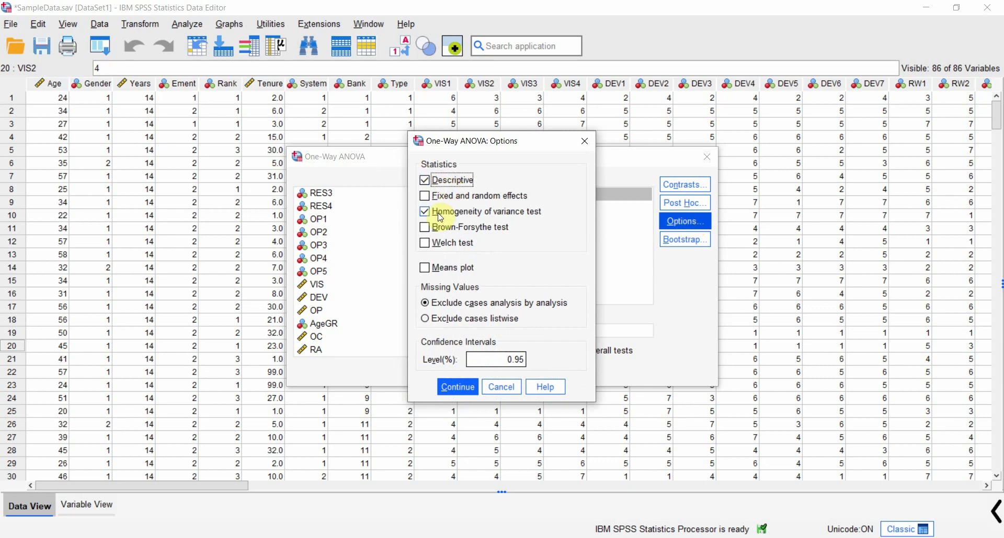
click(456, 381)
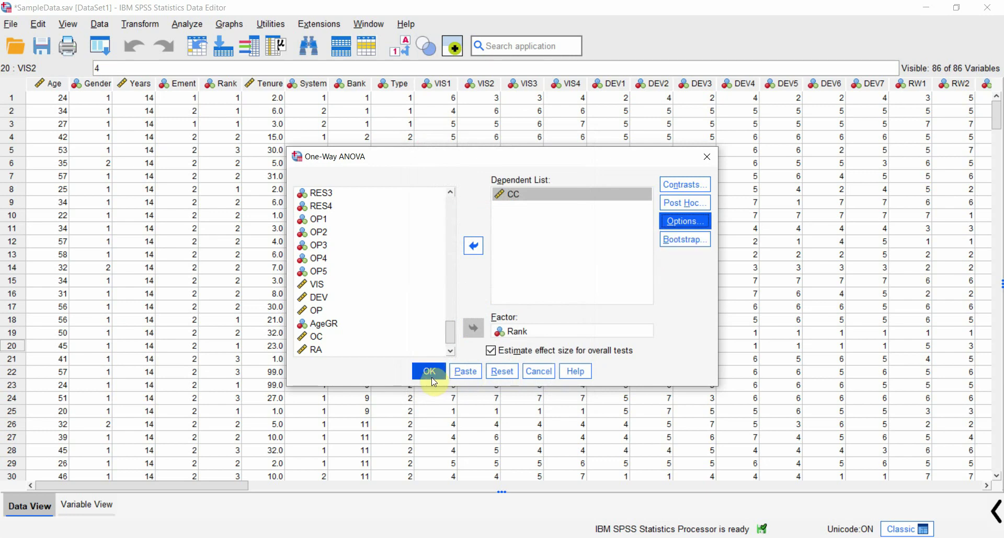
click(432, 380)
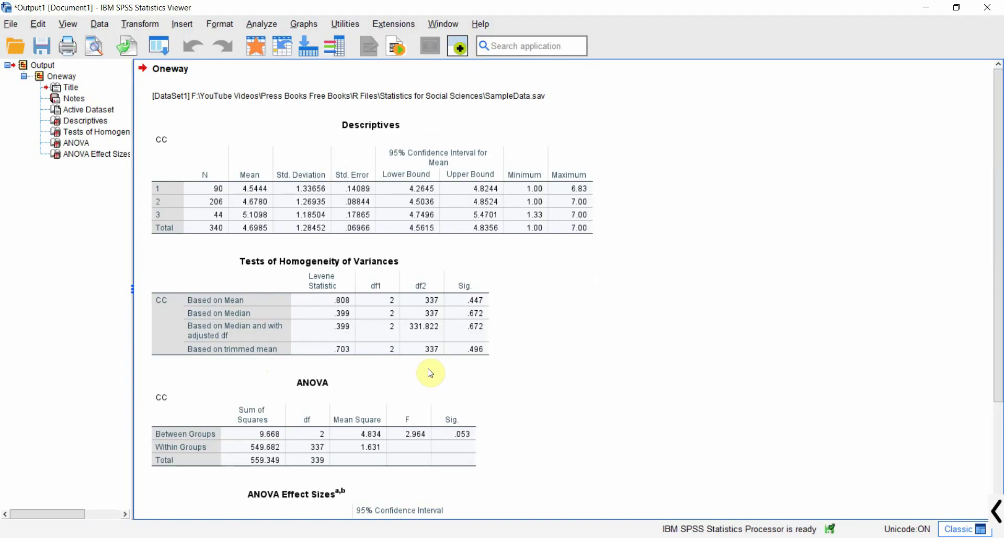
Examine the Descriptives, Tests of Homogeneity of Variances, ANOVA and ANOVA Effect Sizes tables in the output
drag(997, 288, 1001, 166)
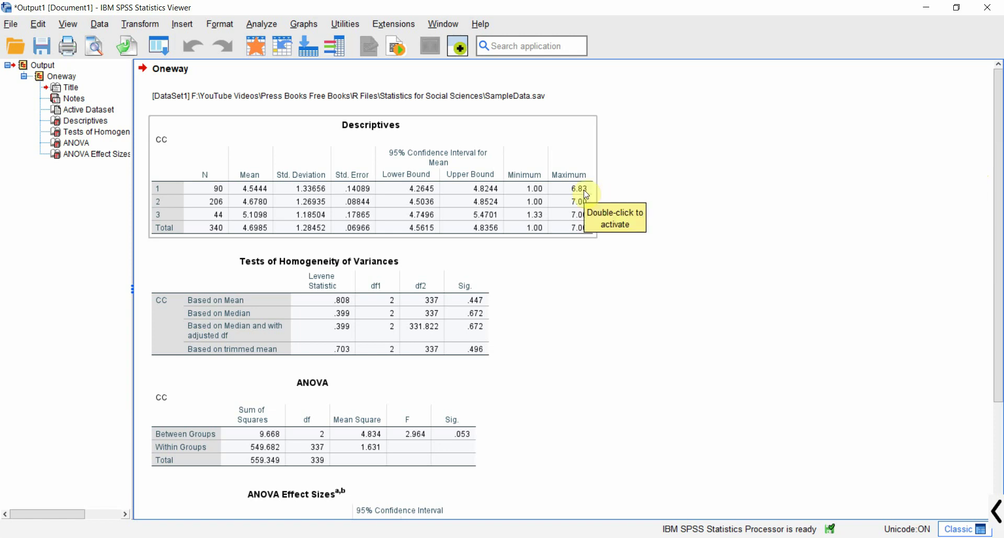
click(498, 155)
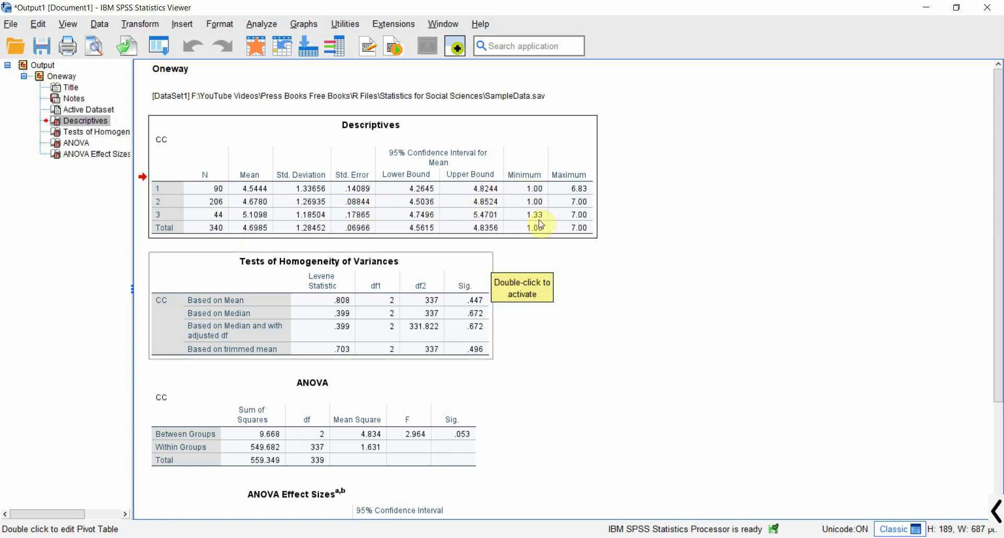
click(415, 268)
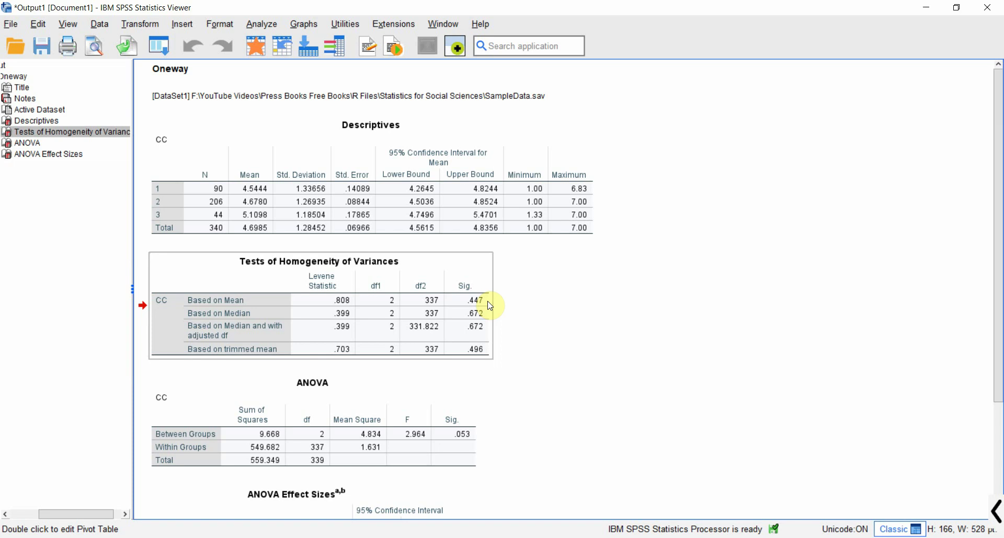
click(353, 395)
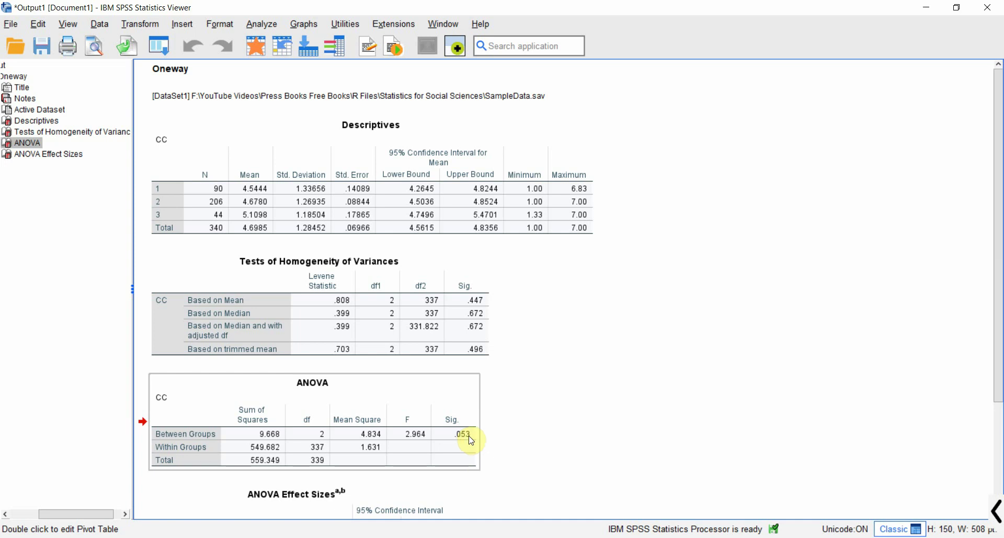
drag(999, 368, 999, 431)
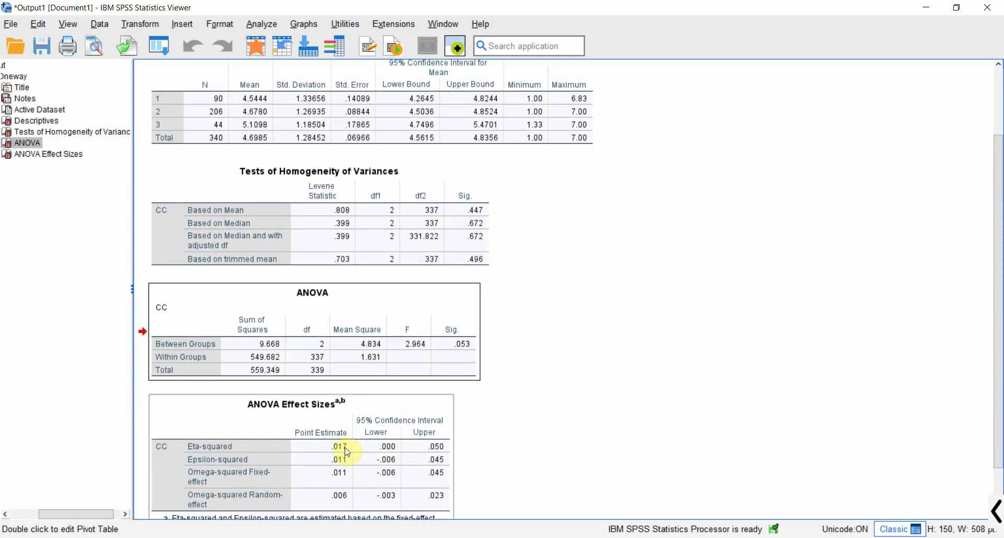
click(656, 316)
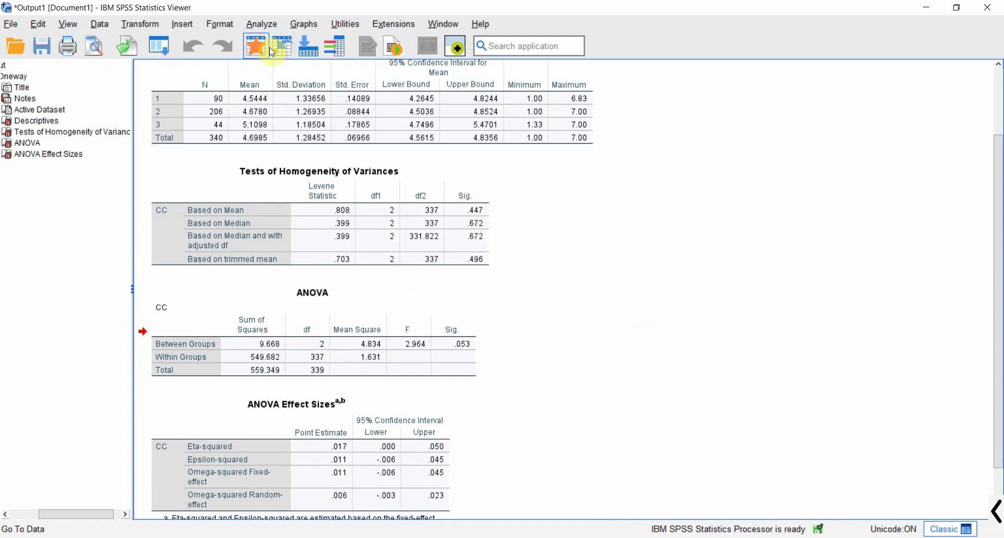
Reopen the One-Way ANOVA and enable bootstrapping with 5000 samples and bias corrected accelerated (BCa) confidence intervals
click(261, 24)
mouse_move(353, 82)
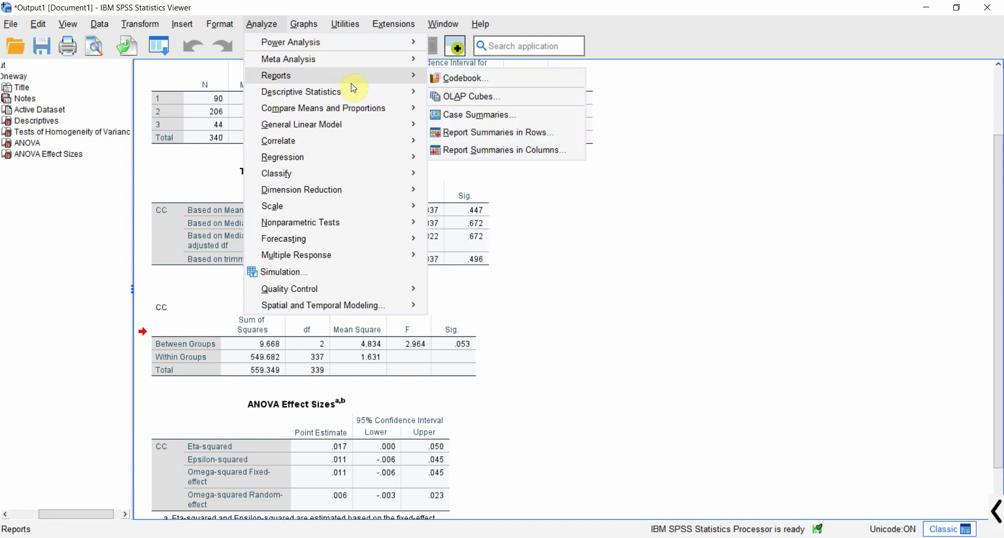
mouse_move(381, 108)
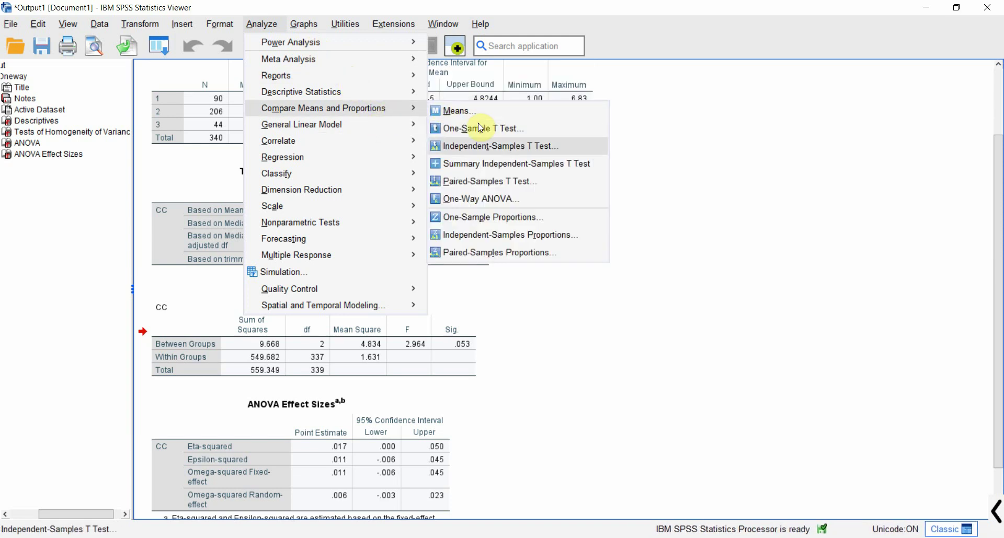
click(473, 199)
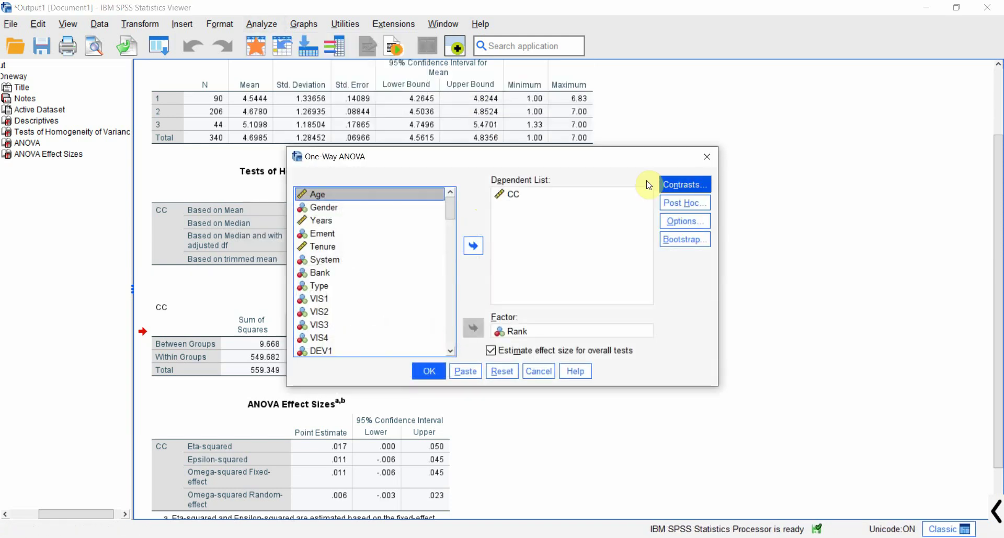
click(676, 243)
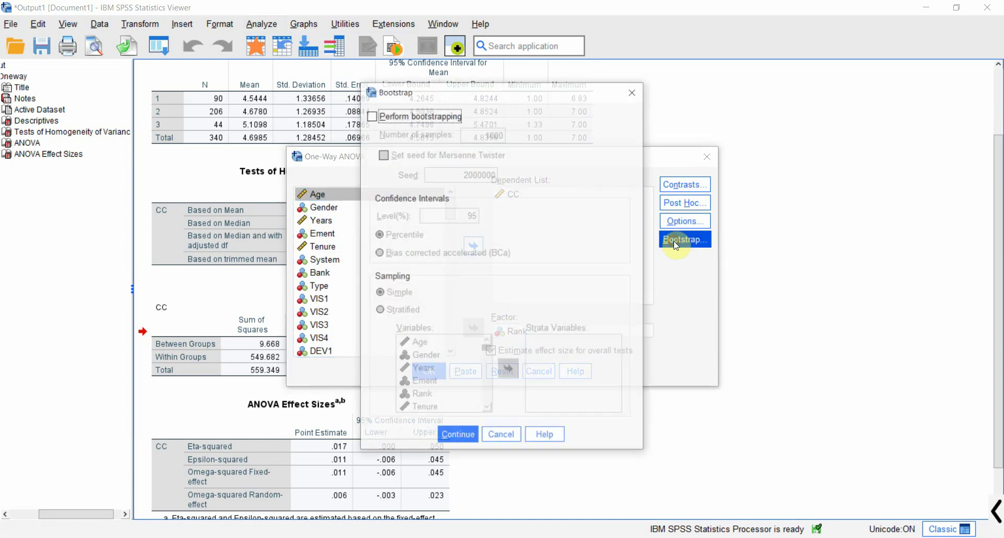
click(372, 117)
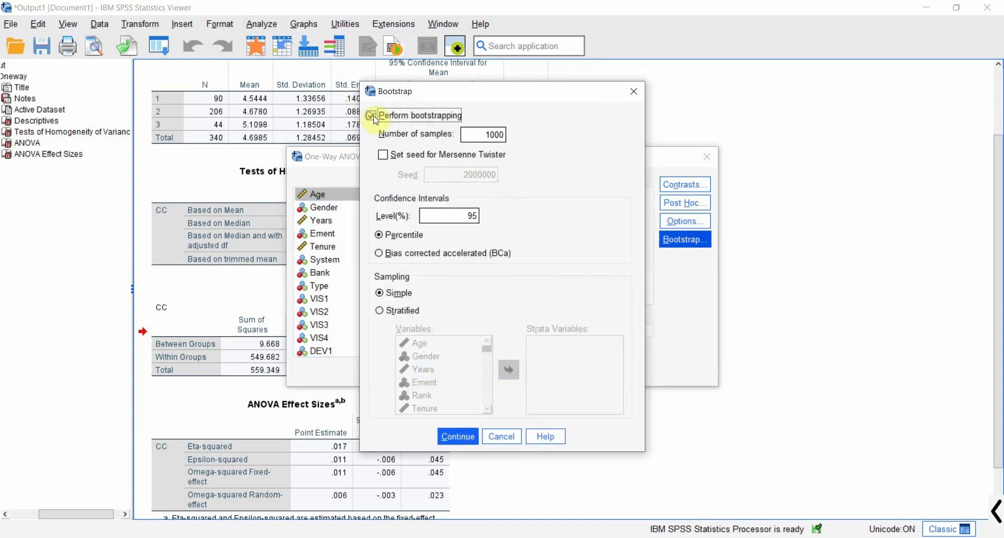
click(485, 135)
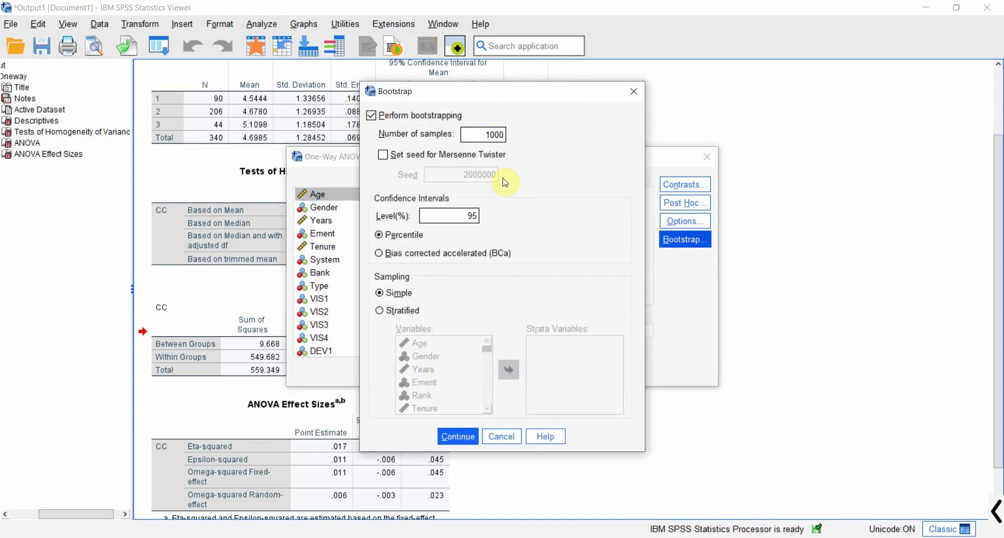
key(ctrl+a)
text(5000)
click(380, 254)
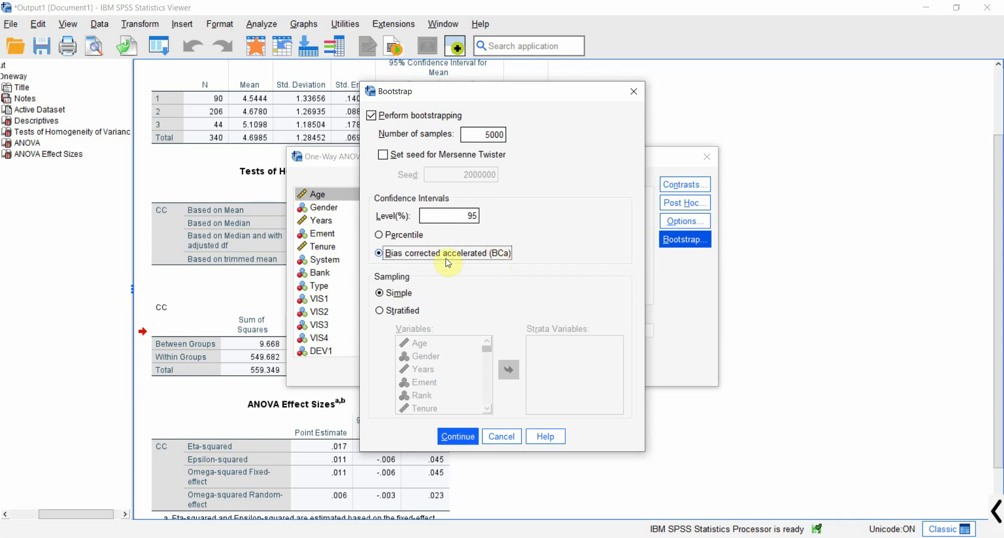
click(467, 441)
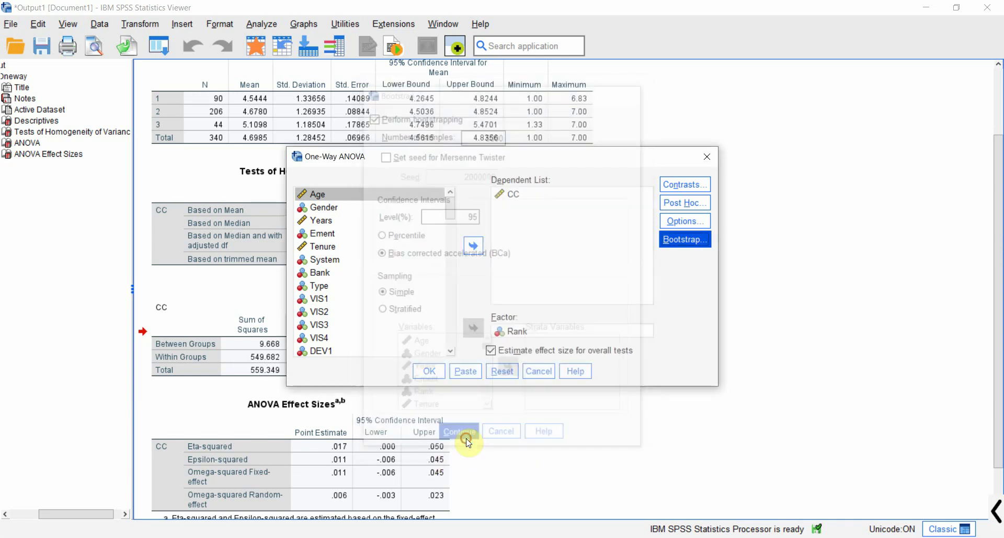
Add the Tukey post hoc test for equal variances and run the bootstrapped One-Way ANOVA
click(683, 204)
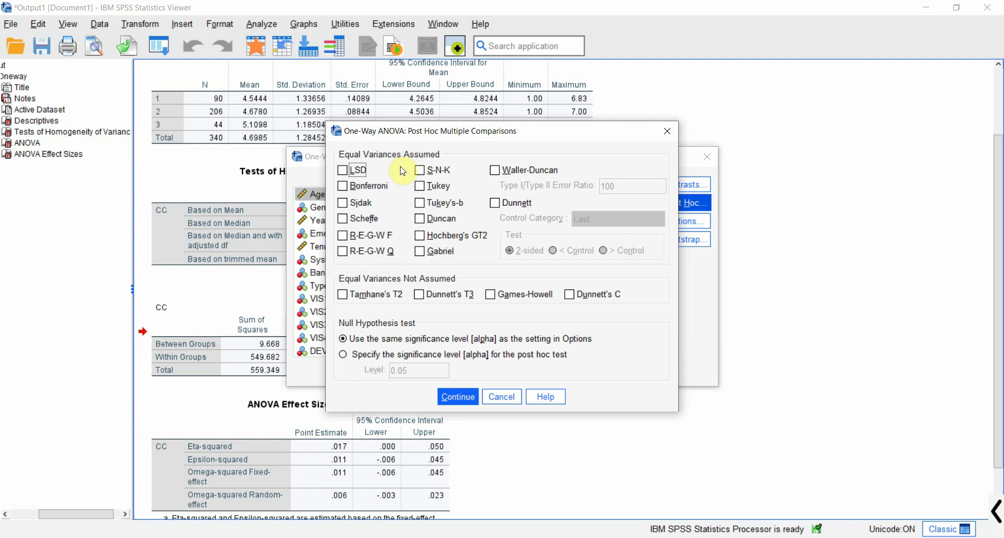
click(437, 187)
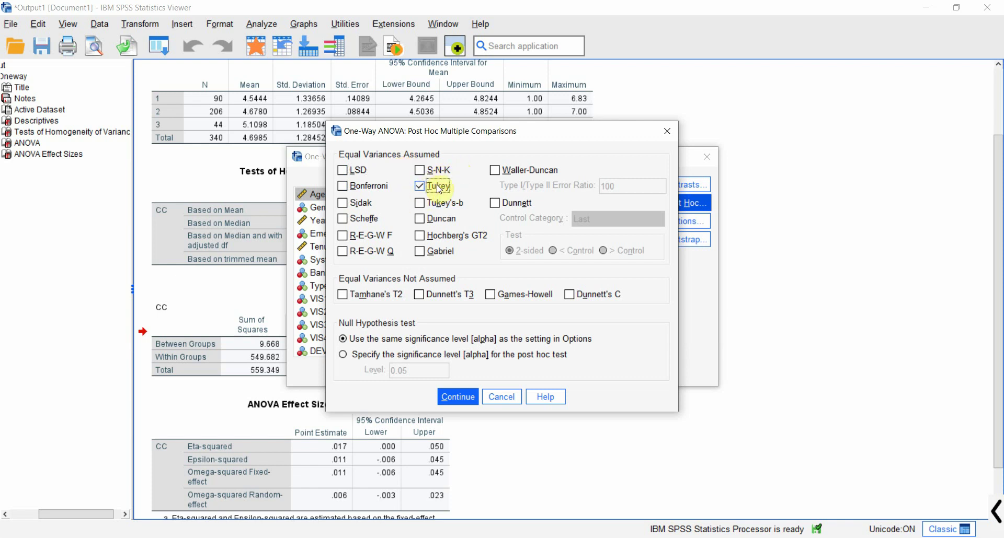
click(463, 399)
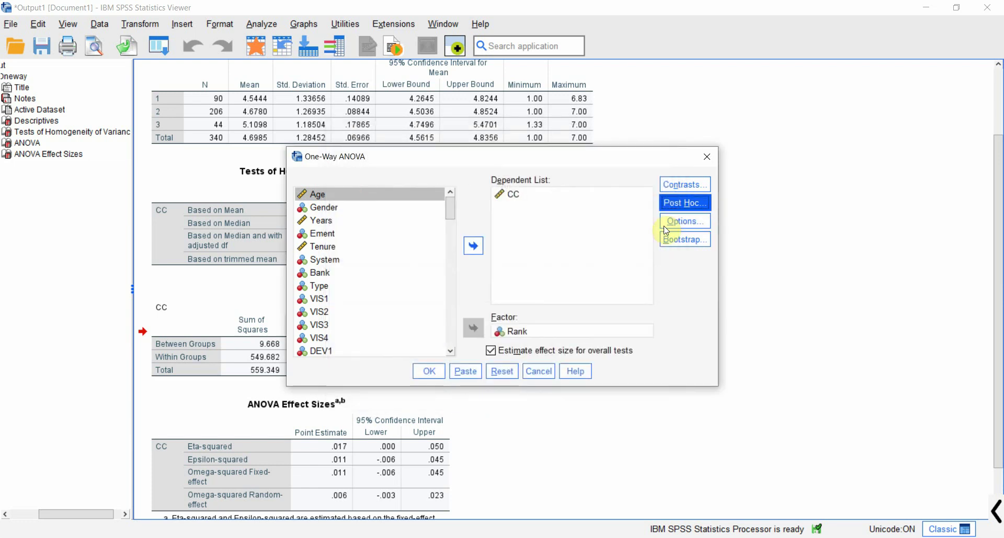
click(432, 371)
click(430, 371)
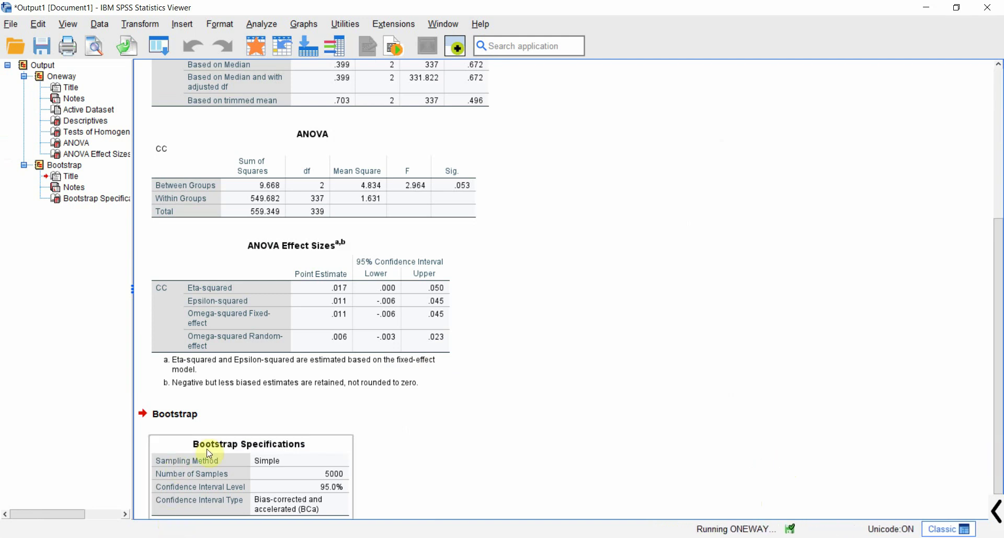
Review the Bootstrap Specifications, the bootstrapped Descriptives, the homogeneity tests and the ANOVA table of the second run
click(230, 449)
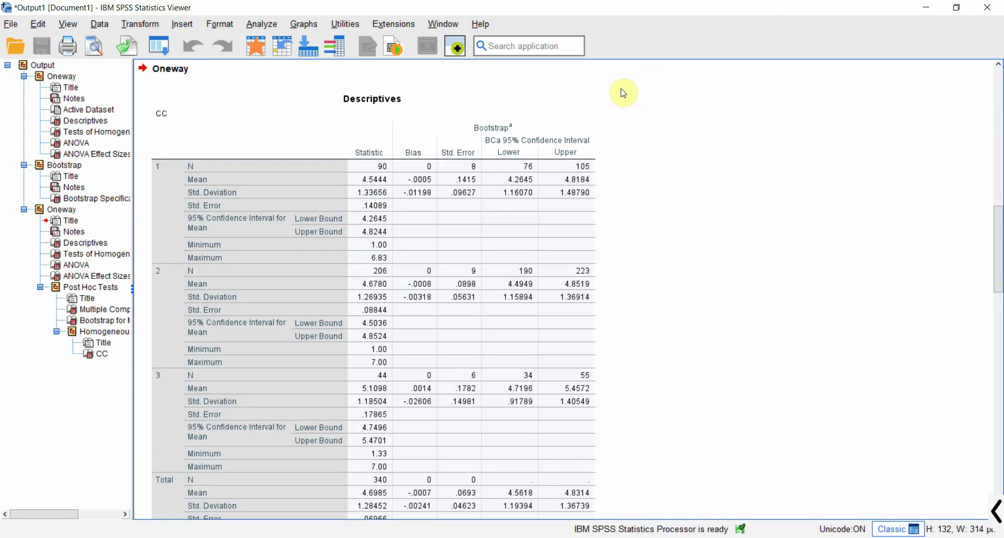
click(470, 121)
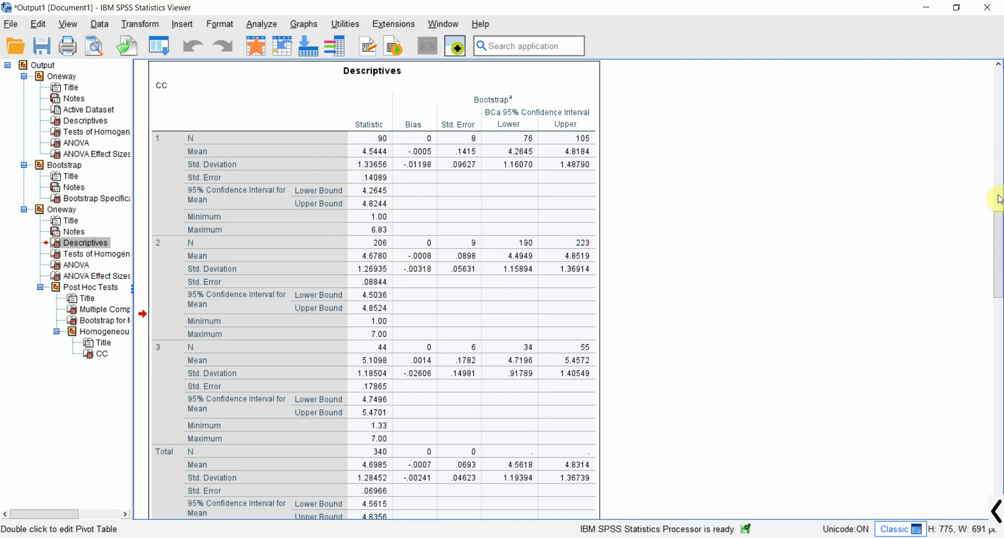
drag(997, 217, 998, 295)
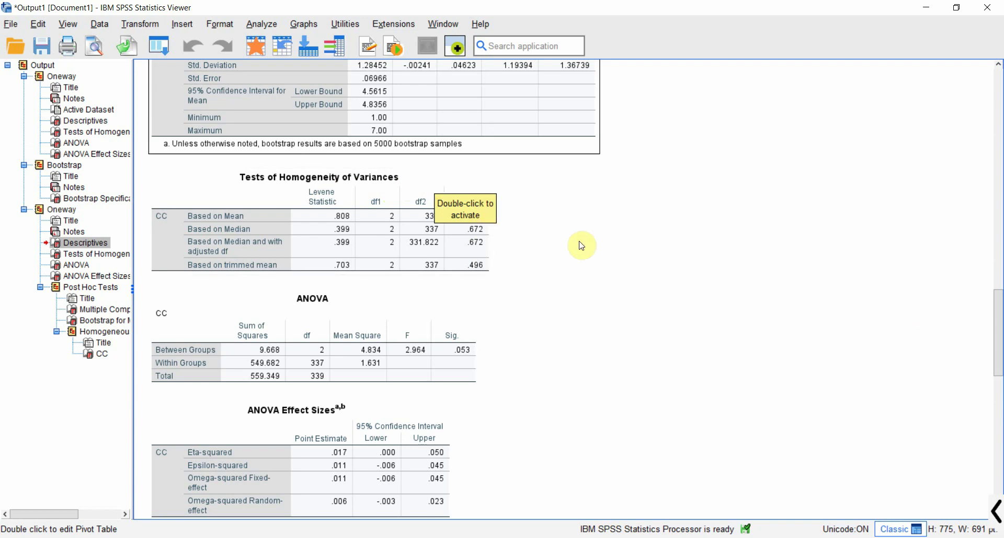
scroll(999, 339, down, 3)
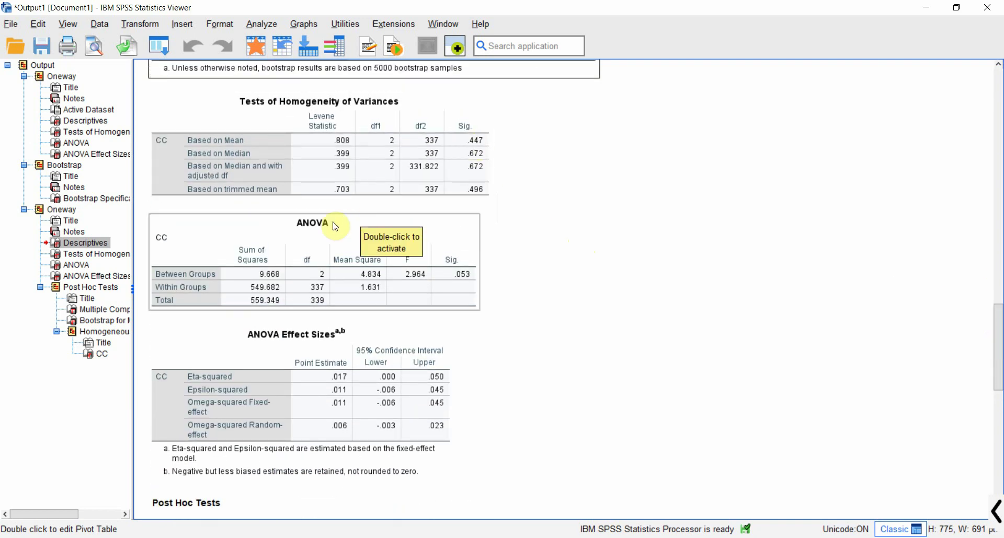
click(357, 230)
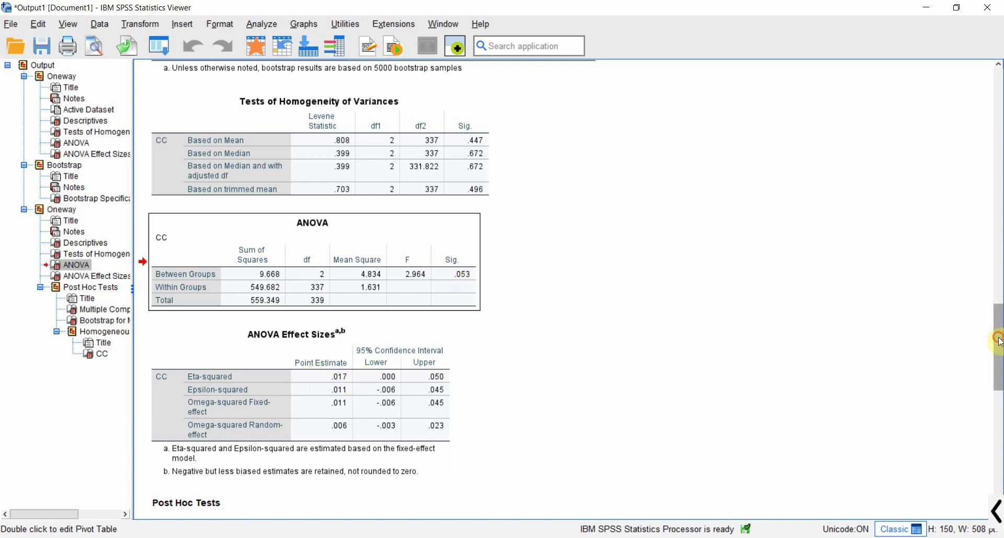
Review the Tukey Multiple Comparisons and Bootstrap for Multiple Comparisons tables and recheck the Tests of Homogeneity of Variances
drag(999, 343, 999, 387)
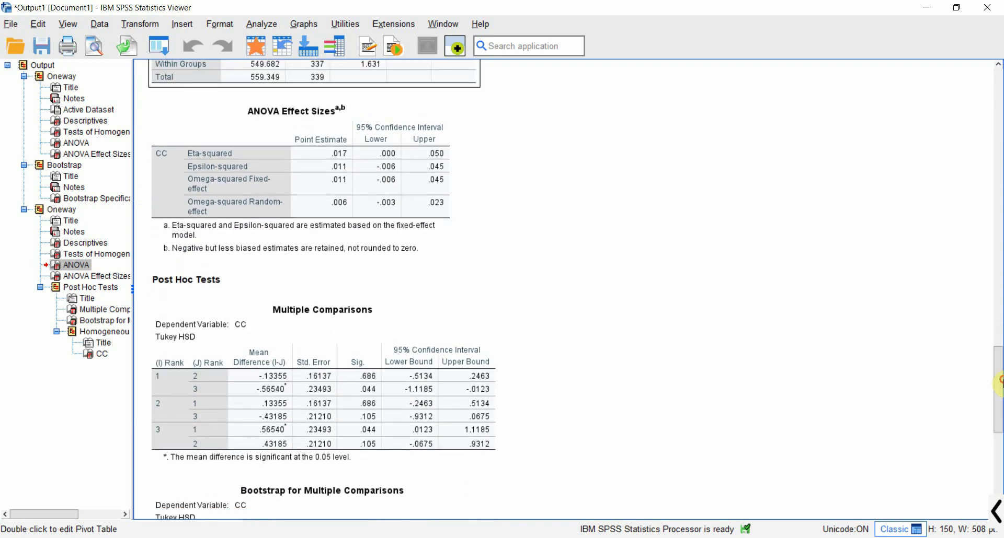
click(320, 337)
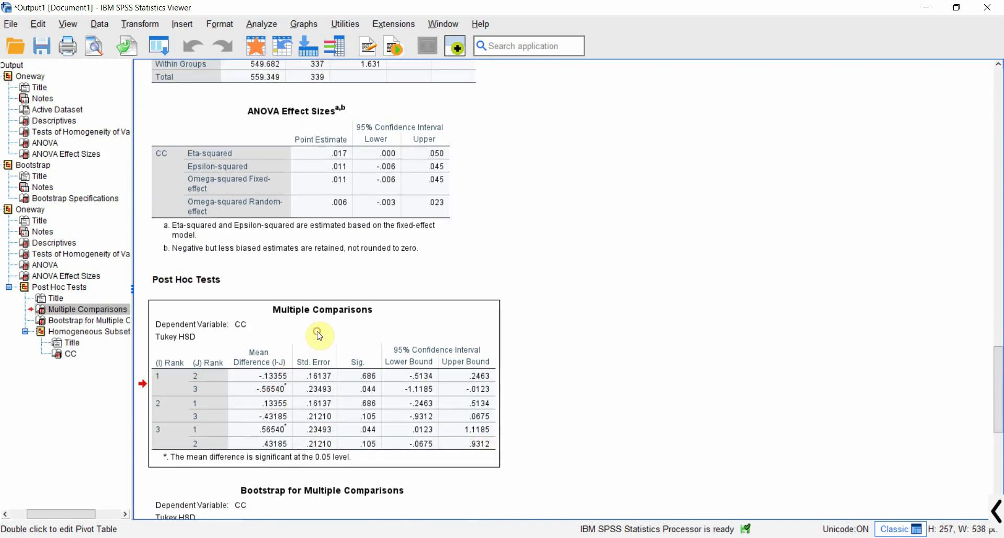
drag(998, 366, 998, 399)
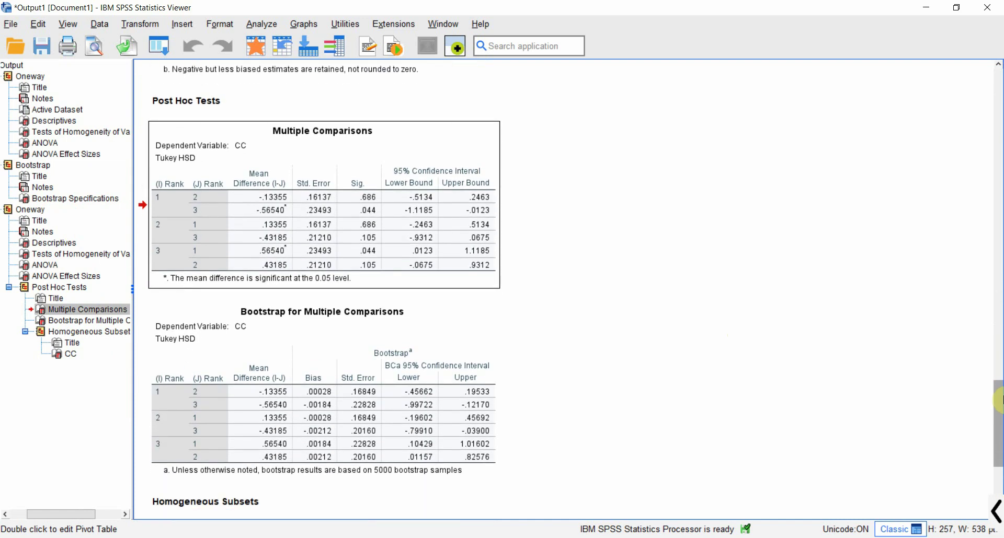
click(344, 325)
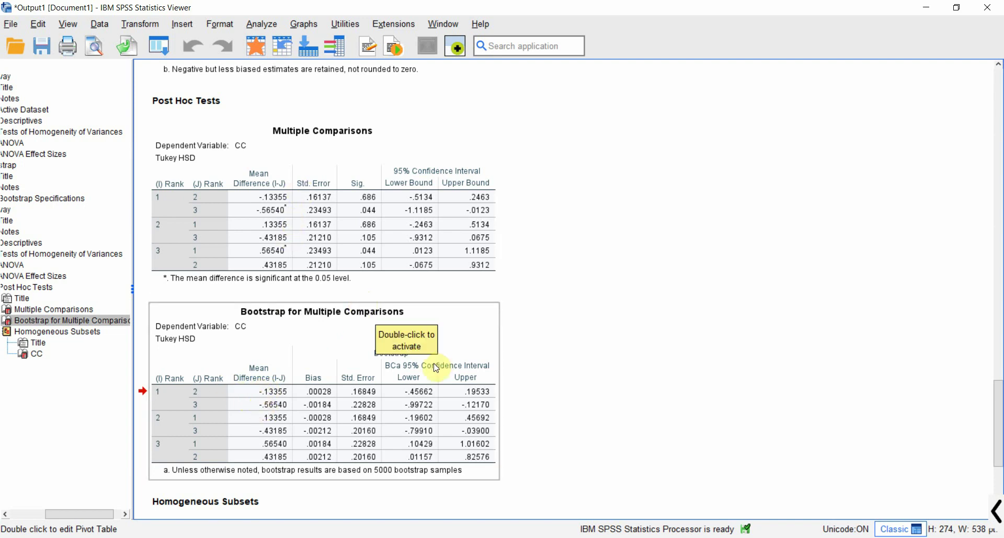
click(429, 320)
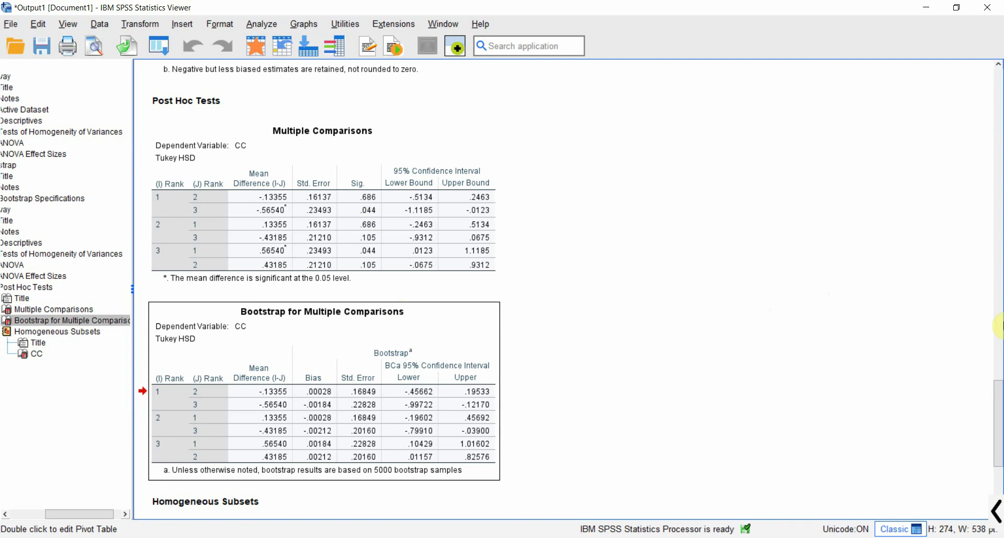
drag(998, 407, 993, 316)
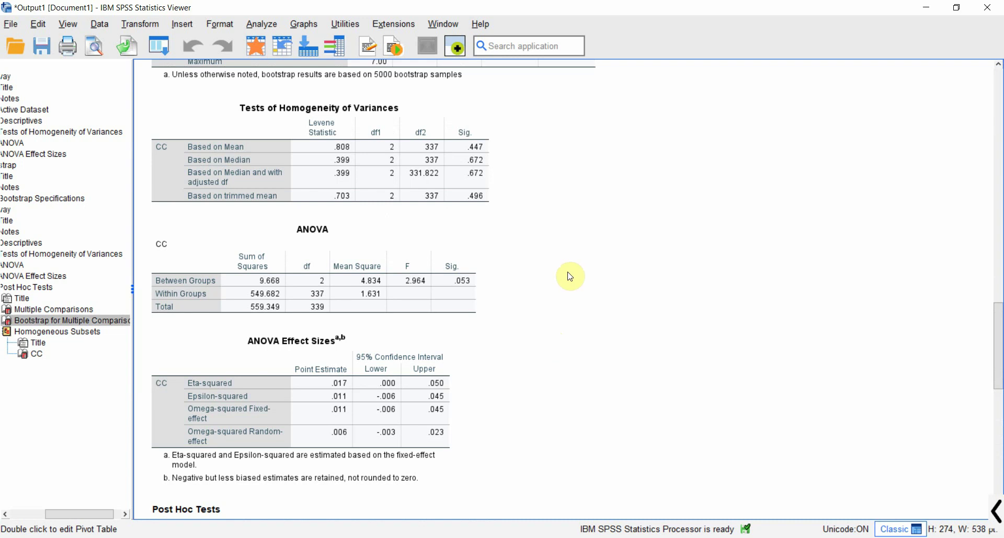
click(421, 157)
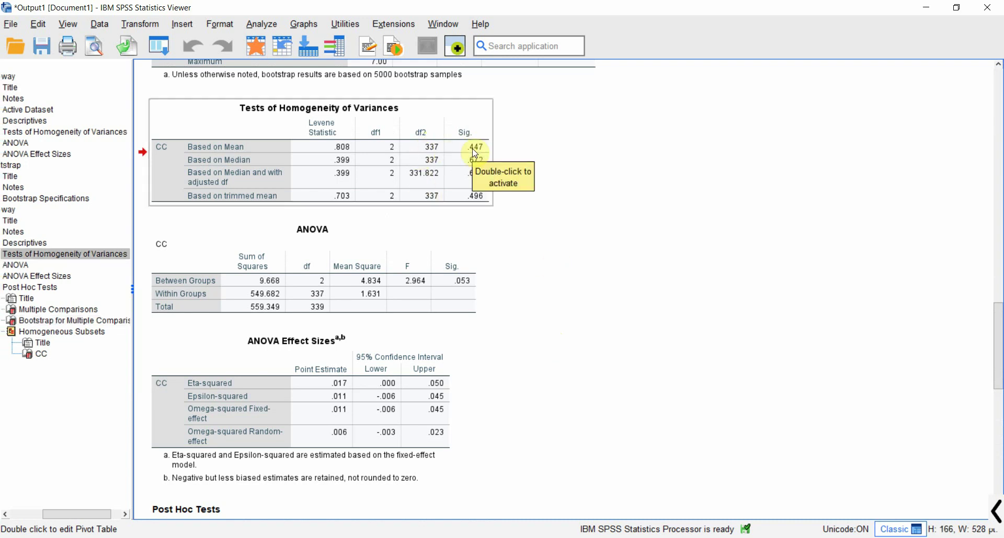
Reopen the One-Way ANOVA of CC by Rank and enable the Welch test in its options
click(260, 27)
mouse_move(359, 107)
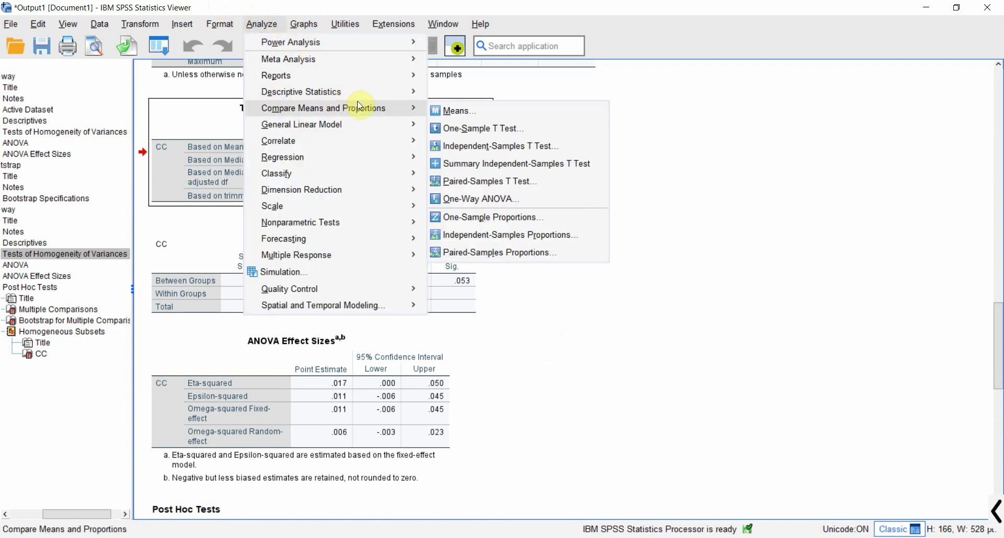
click(462, 199)
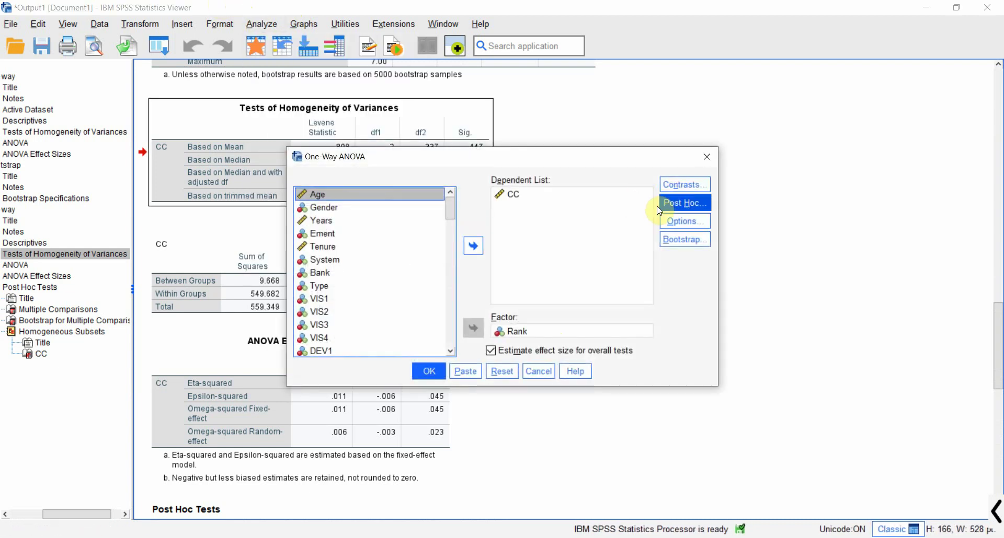
click(677, 222)
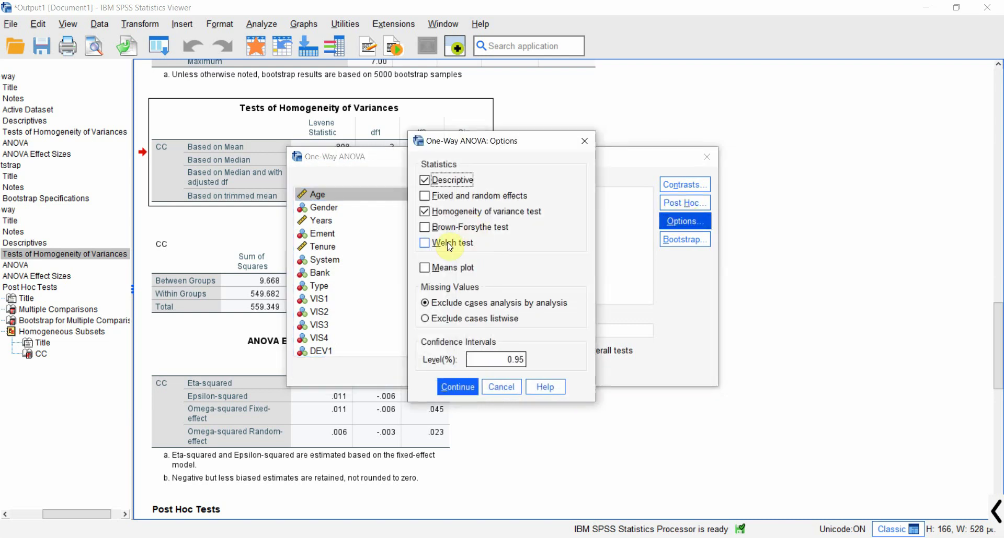
click(434, 242)
click(458, 387)
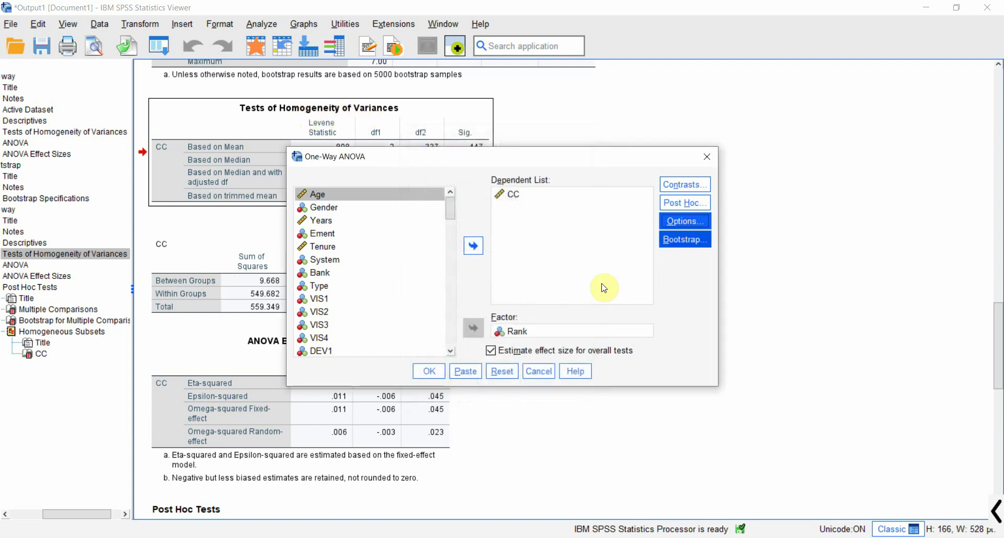
Add the Games-Howell post hoc test for unequal variances alongside Tukey and run the analysis
click(685, 202)
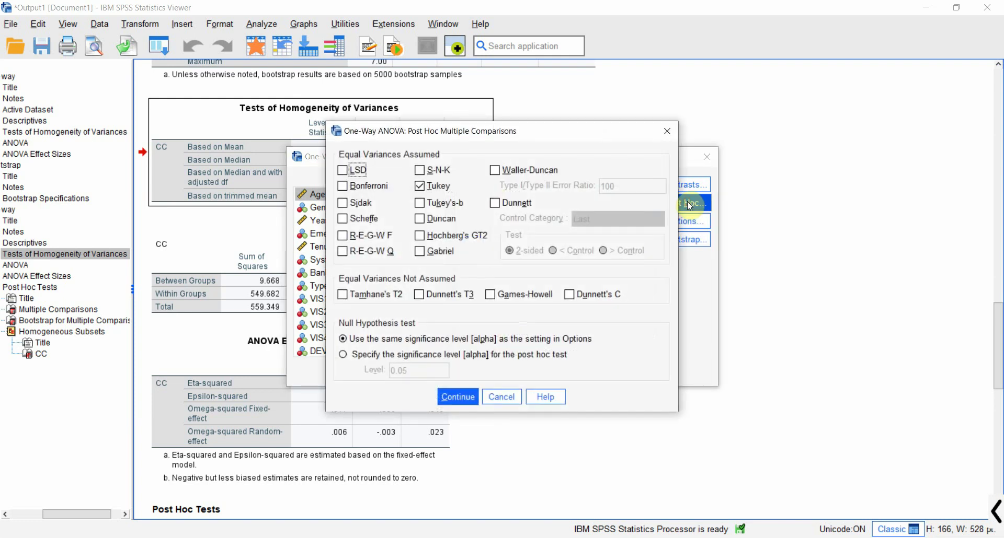
click(491, 295)
click(458, 397)
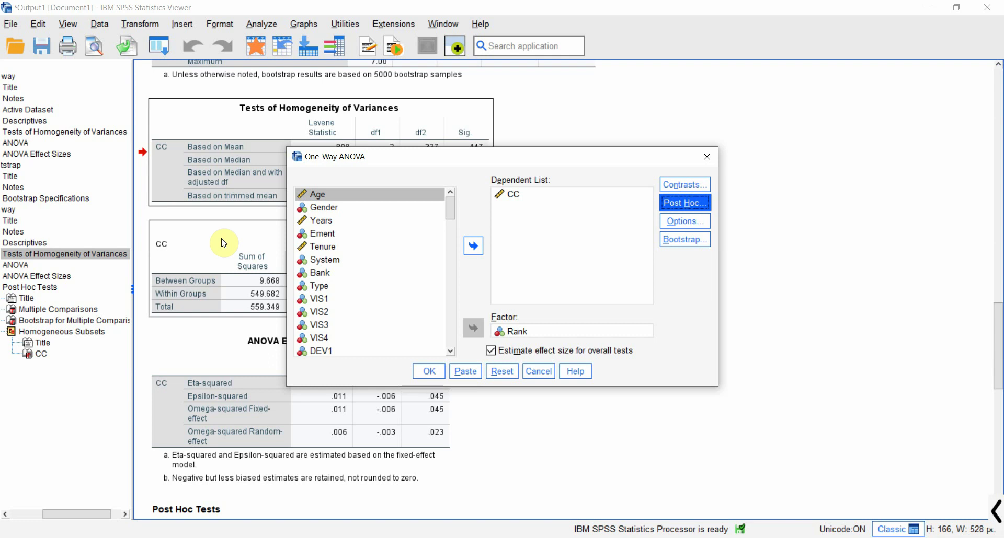
click(429, 372)
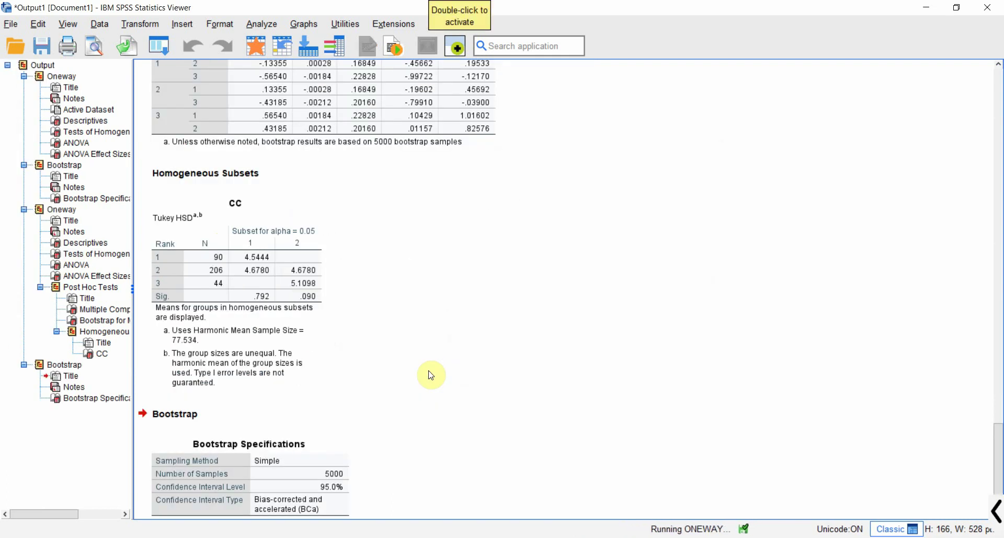
Strike out the Based on Mean significance in the new homogeneity table and handwrite 0.04 beside it
drag(999, 345, 999, 379)
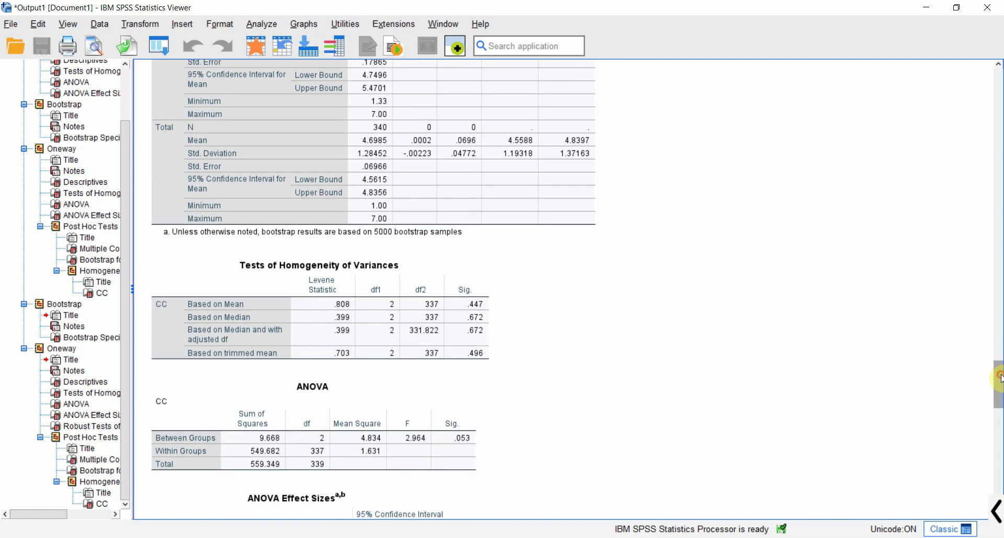
click(997, 513)
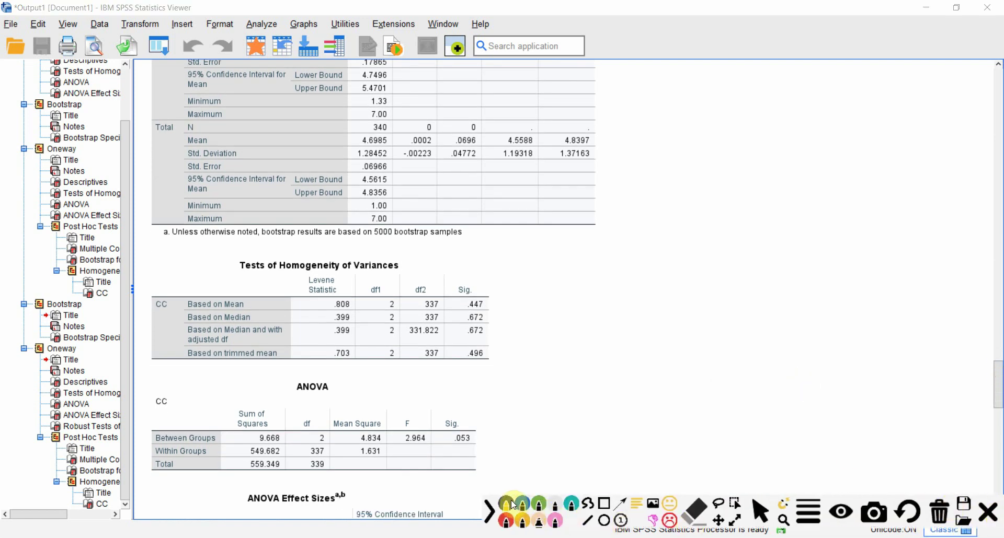
click(512, 505)
mouse_move(469, 305)
mouse_down()
mouse_move(506, 313)
mouse_move(510, 299)
mouse_move(544, 312)
mouse_move(573, 300)
mouse_up()
click(518, 308)
drag(570, 291, 569, 310)
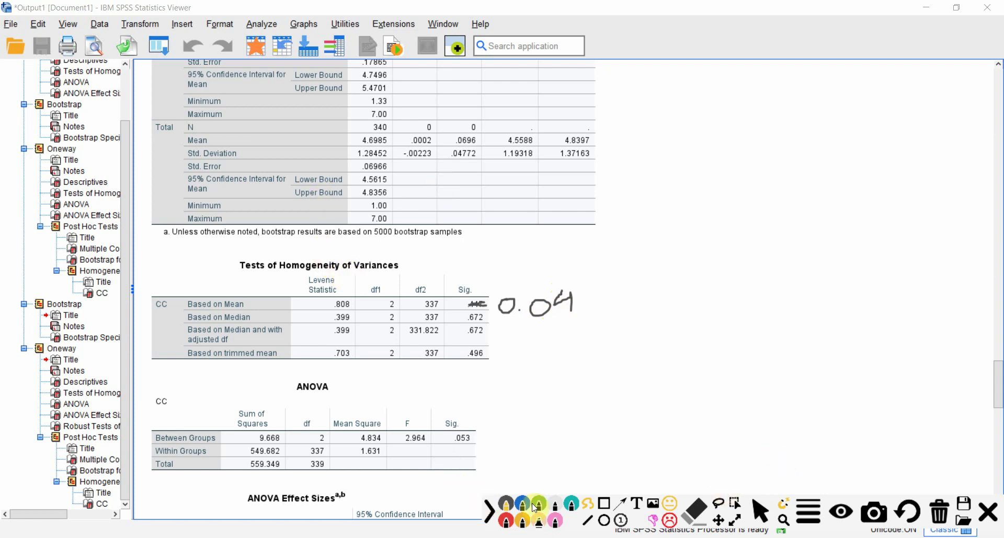
click(762, 512)
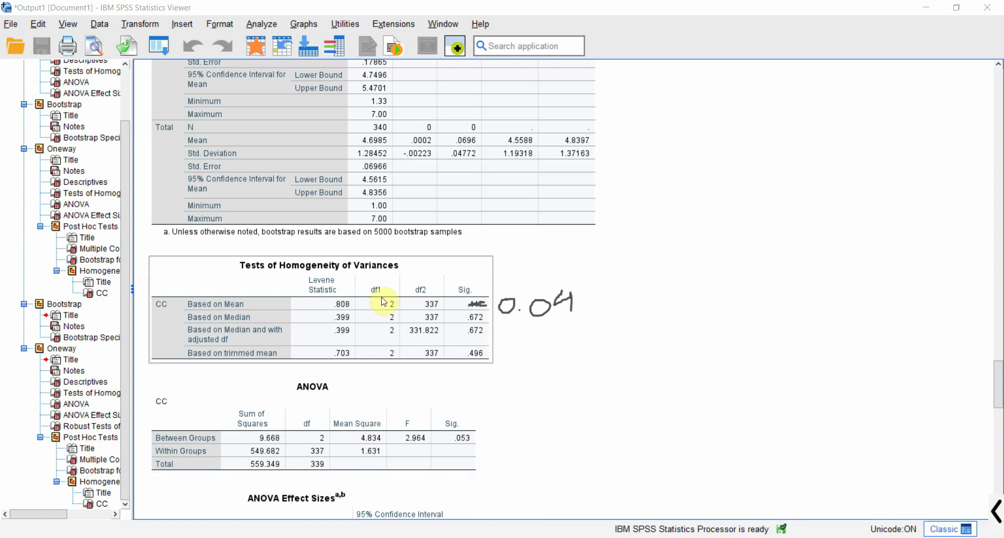
Examine the ANOVA table, the Welch result in Robust Tests of Equality of Means, and the Games-Howell and bootstrapped comparisons
click(315, 393)
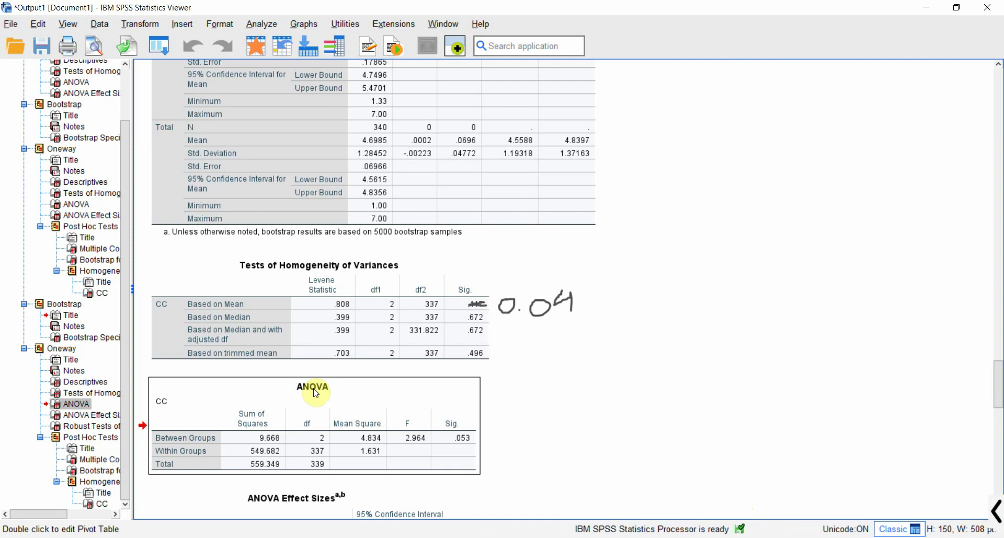
drag(998, 375, 999, 404)
click(309, 413)
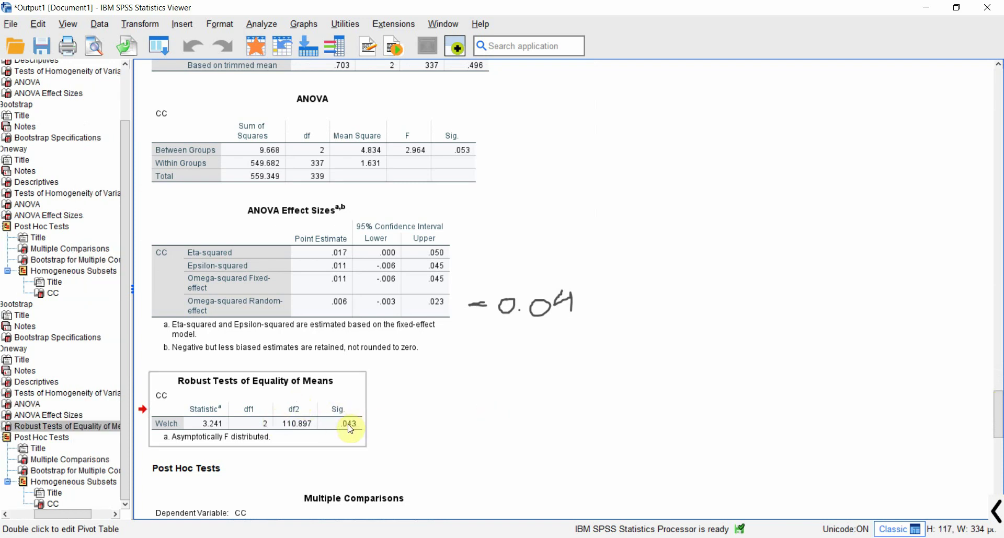
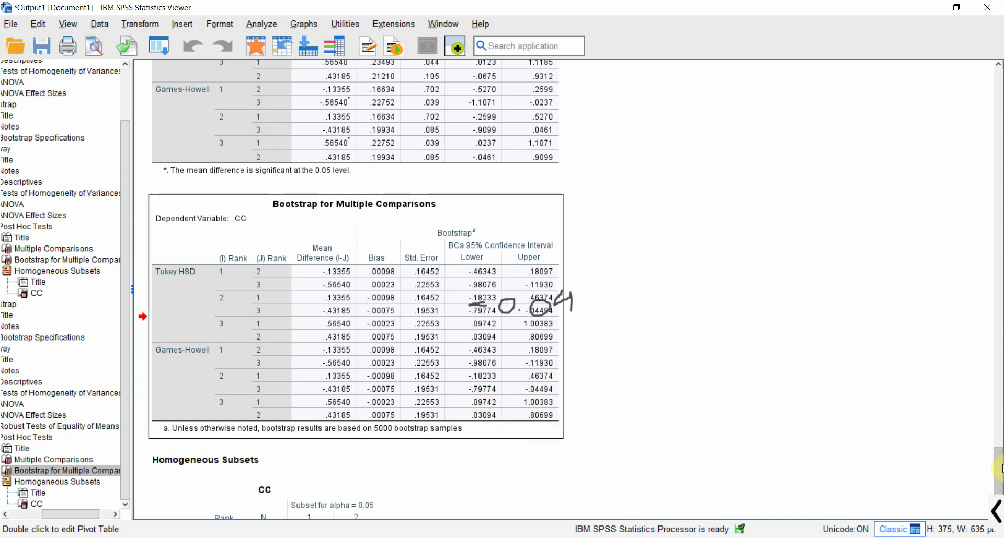
drag(999, 469, 999, 456)
click(373, 309)
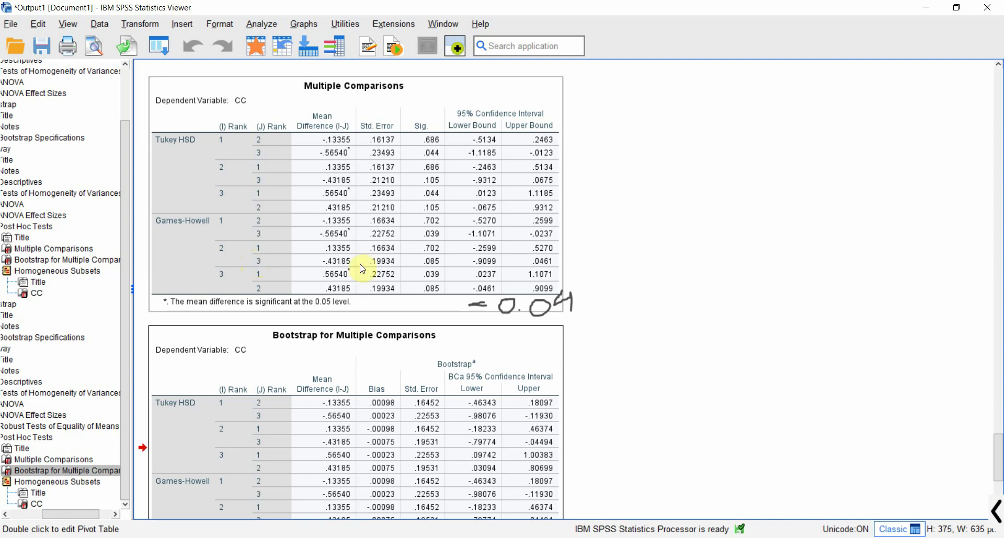
click(628, 269)
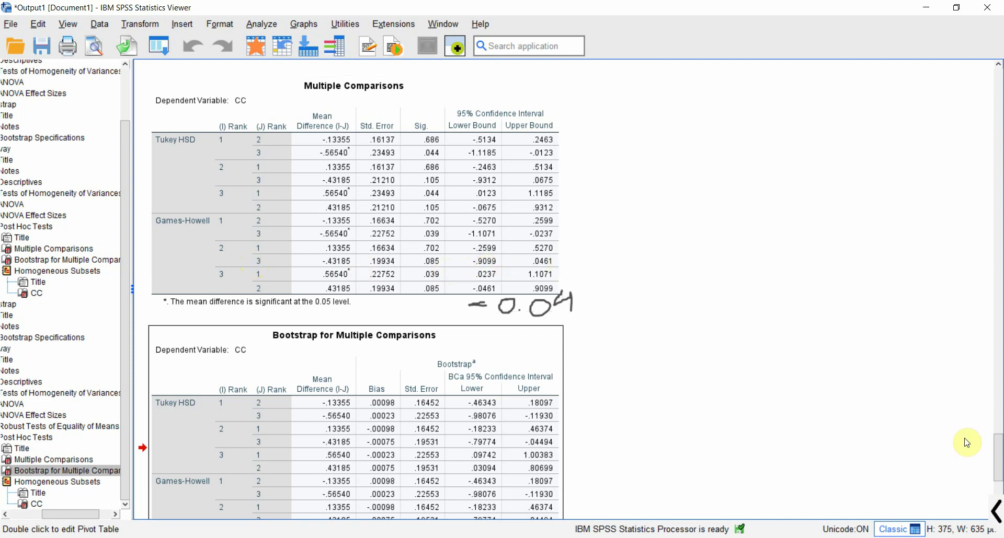
Clear the handwritten annotation from the screen and make the drawing pen thicker
click(997, 508)
click(939, 511)
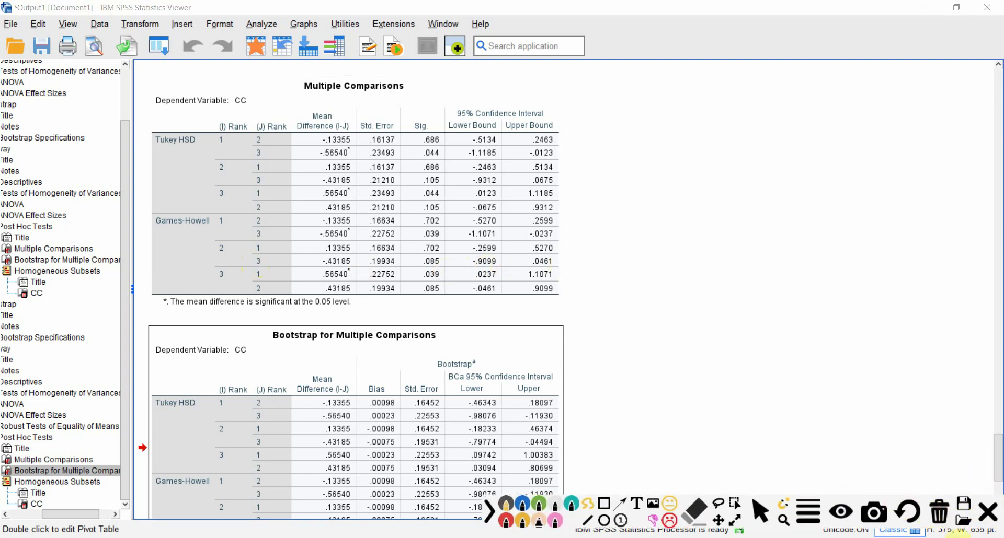
click(592, 508)
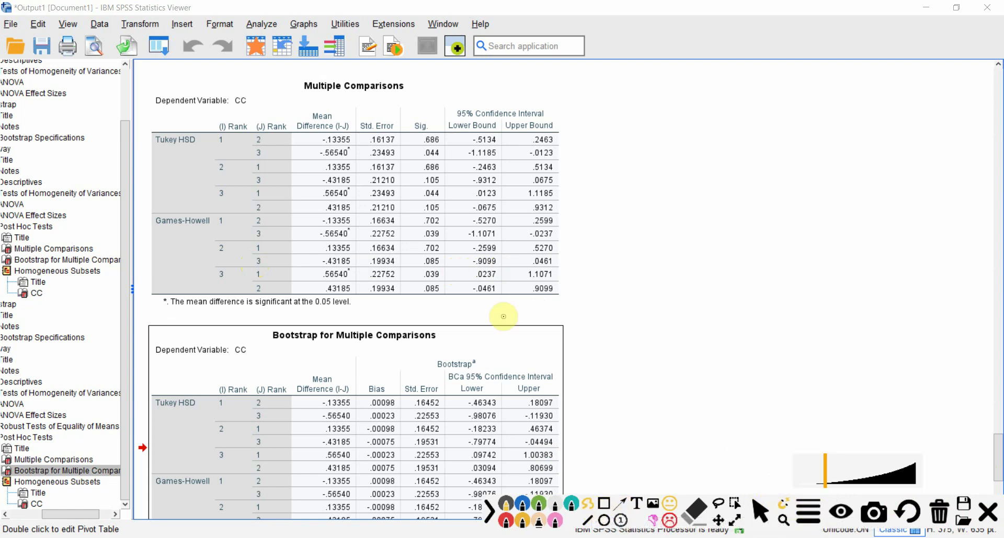
click(843, 481)
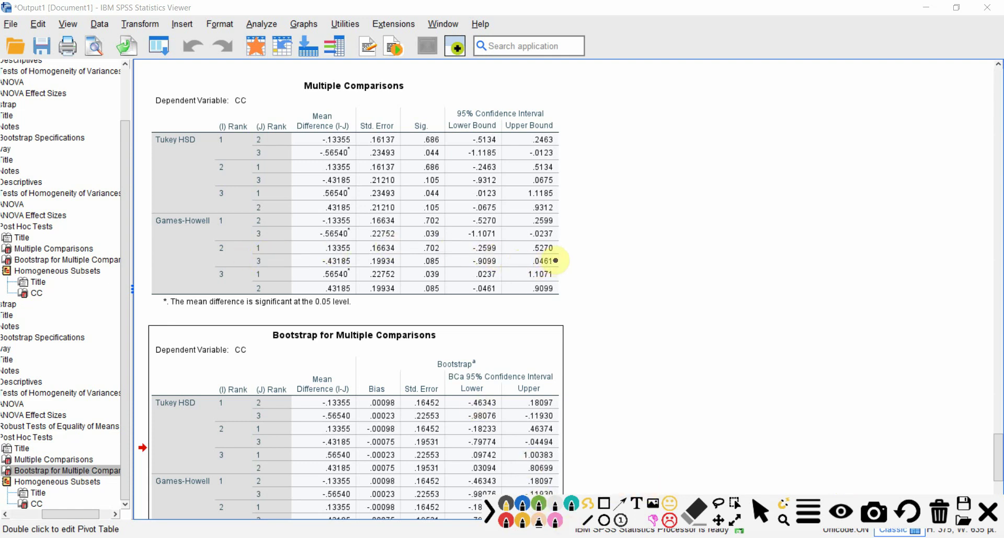
Mark the Games-Howell confidence bounds for ranks 2–3 and 1–3 in Multiple Comparisons, and the bootstrapped upper bound for ranks 1–3
drag(557, 260, 578, 259)
drag(444, 260, 463, 261)
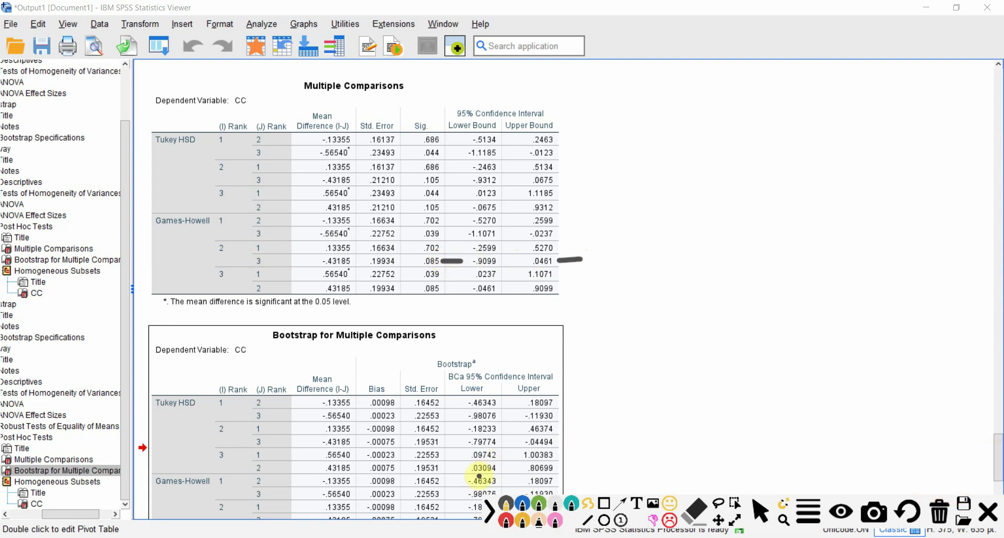
click(490, 511)
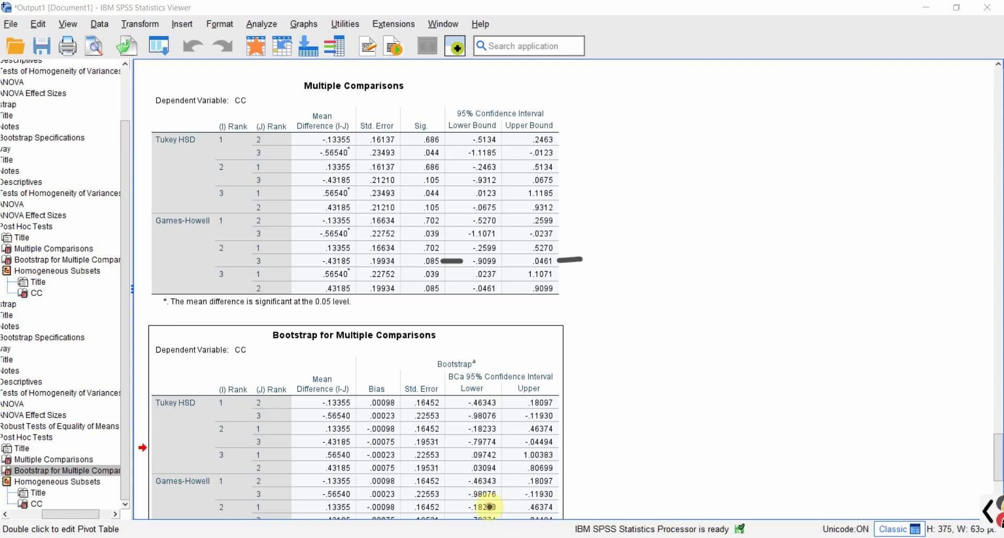
drag(558, 493, 584, 493)
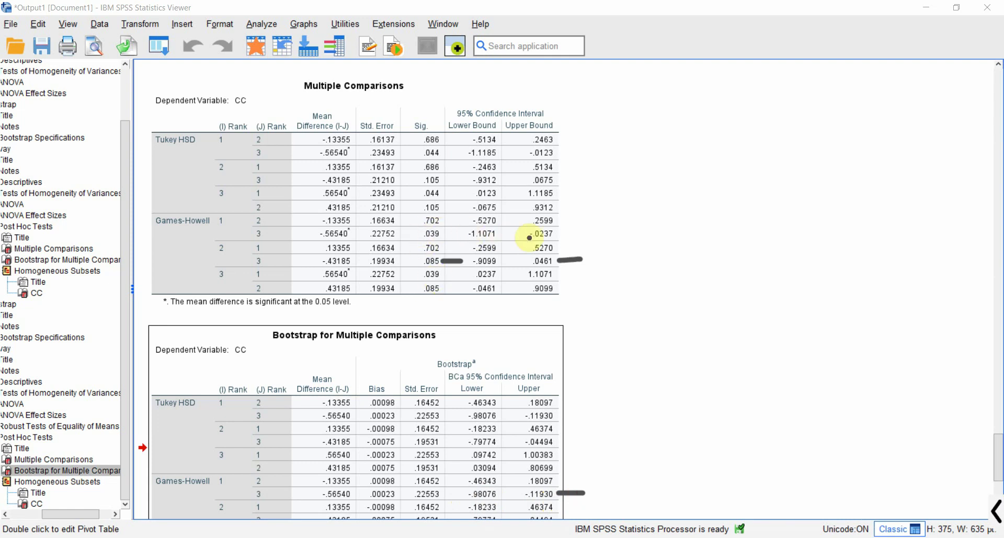
drag(562, 232, 605, 220)
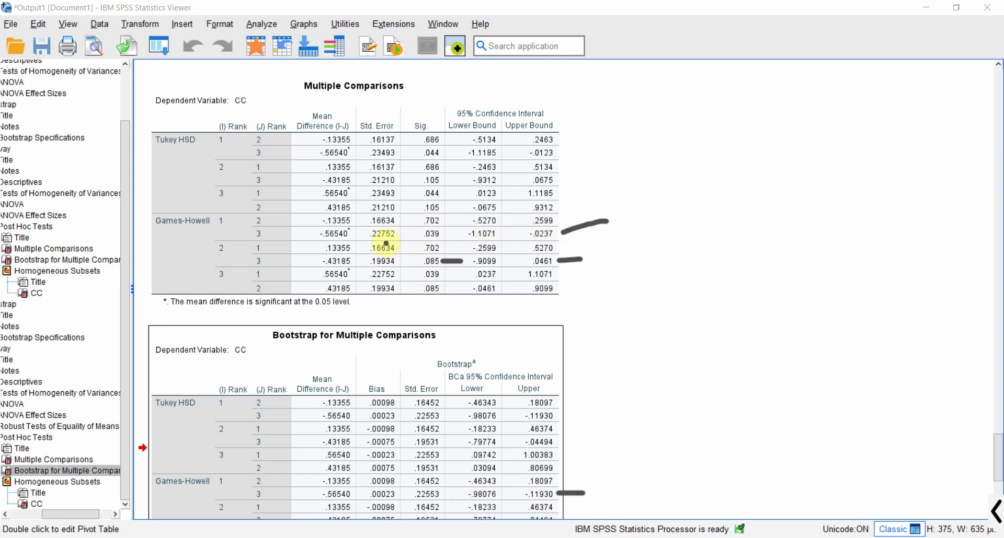